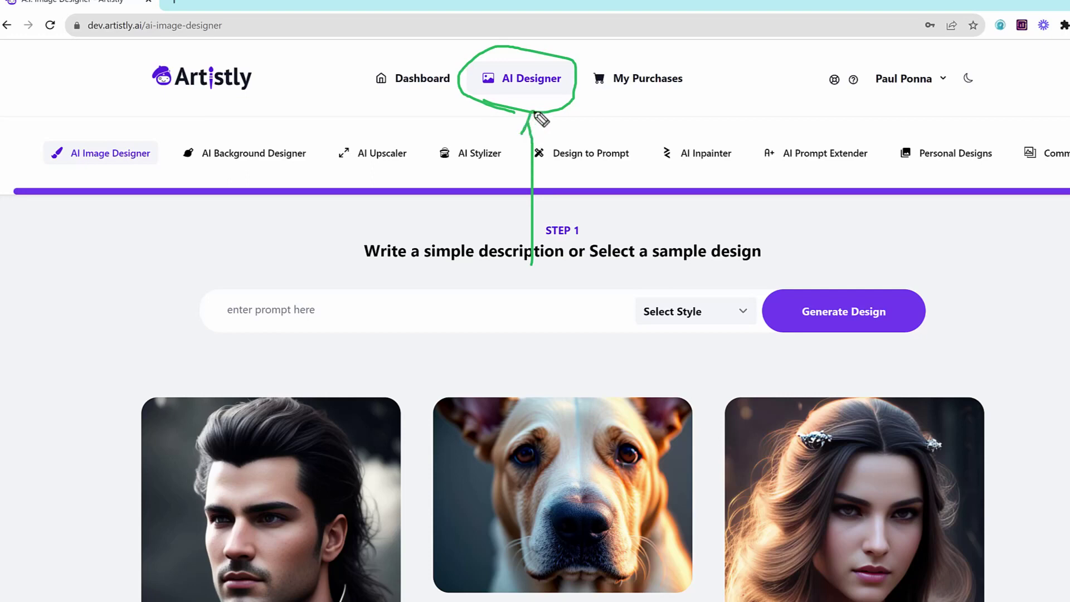
mouse_move(33, 157)
mouse_down()
mouse_move(126, 181)
mouse_move(45, 166)
mouse_move(70, 177)
mouse_up()
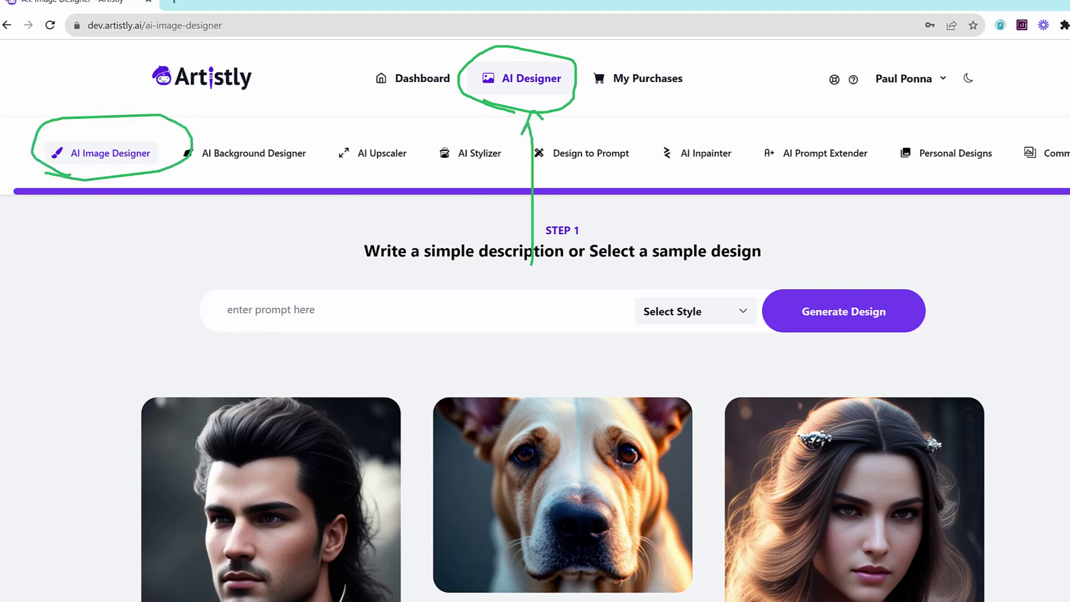
key(Escape)
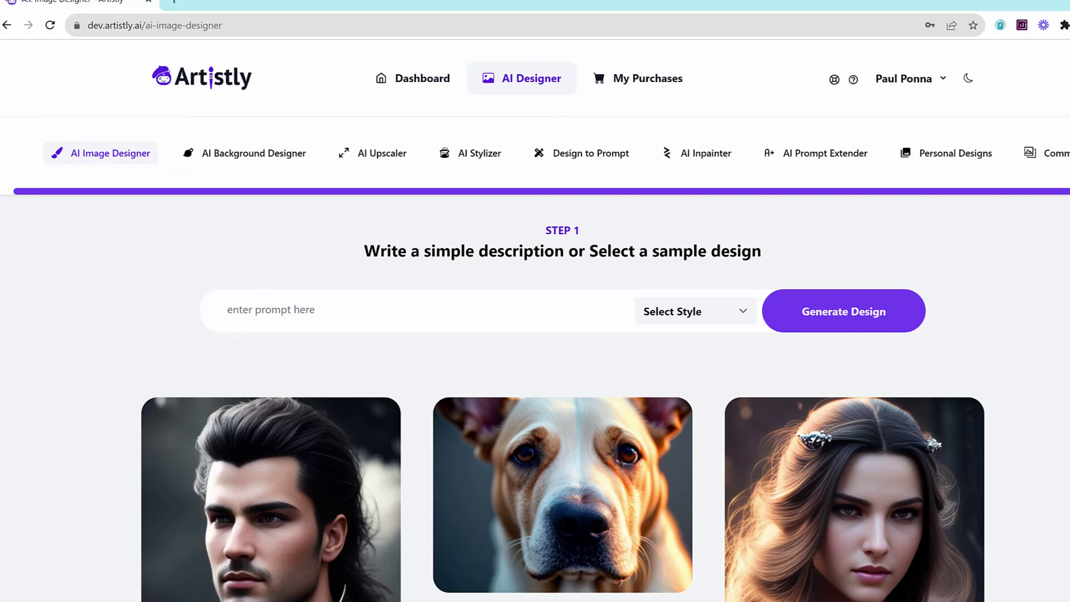
mouse_move(583, 216)
mouse_down()
mouse_move(184, 220)
mouse_move(121, 282)
mouse_move(388, 348)
mouse_move(906, 363)
mouse_move(931, 254)
mouse_move(530, 195)
mouse_up()
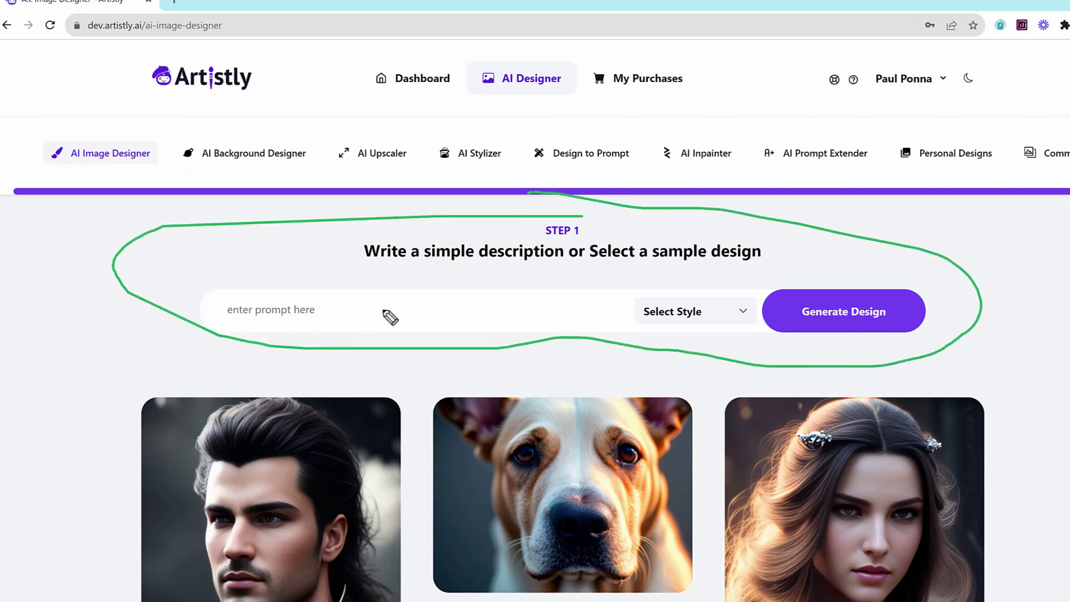
mouse_move(561, 310)
mouse_down()
mouse_move(359, 305)
mouse_move(365, 322)
mouse_up()
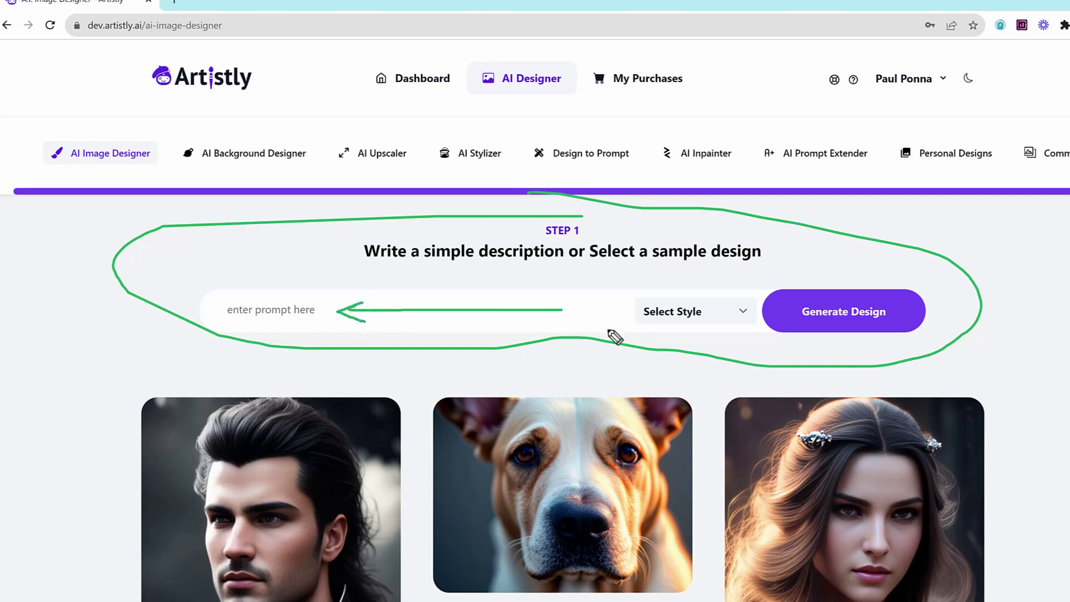
mouse_move(681, 296)
mouse_down()
mouse_move(606, 312)
mouse_move(623, 276)
mouse_up()
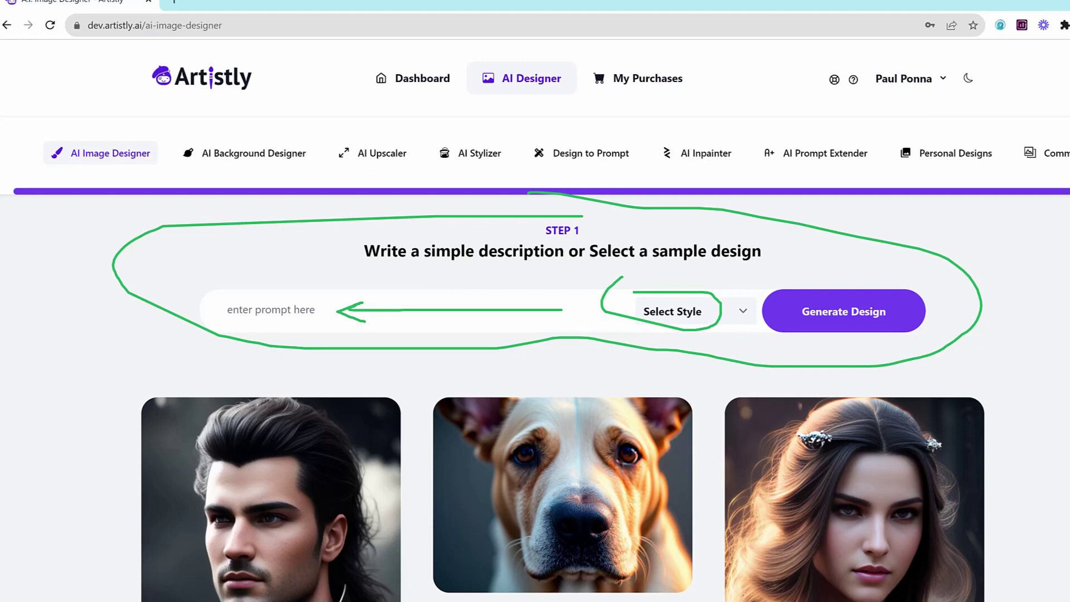
key(Escape)
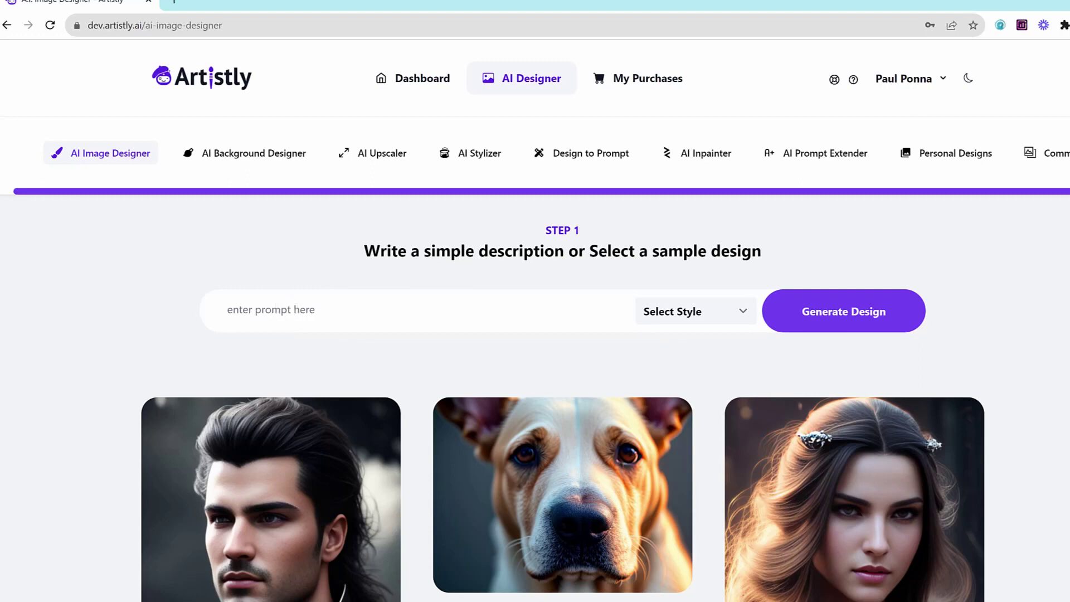
- Enter the design prompt "ethereal fantasy concept art of thunder god with hammer. magnificent, celestial, ethereal, painterly, epic, majestic, magical, fantasy art, cover art, dreamy"
text(ethereal fantasy concept art of thunder god with hammer. magnificent, celestial, ethereal, painterly, epic, majestic, magical, fantasy art, cover art, dreamy)
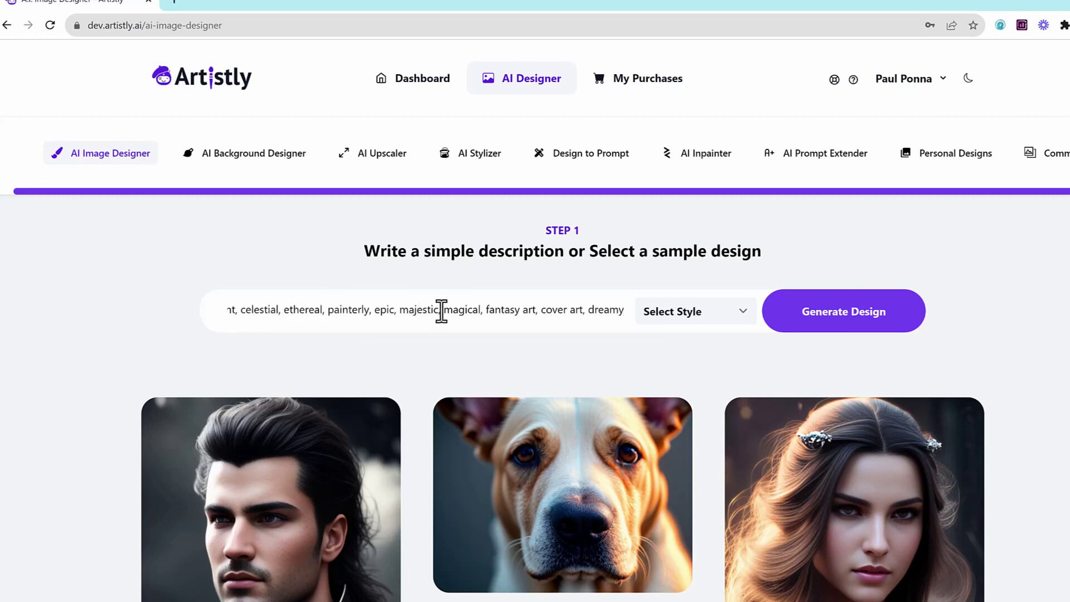
key(ctrl+a)
click(261, 308)
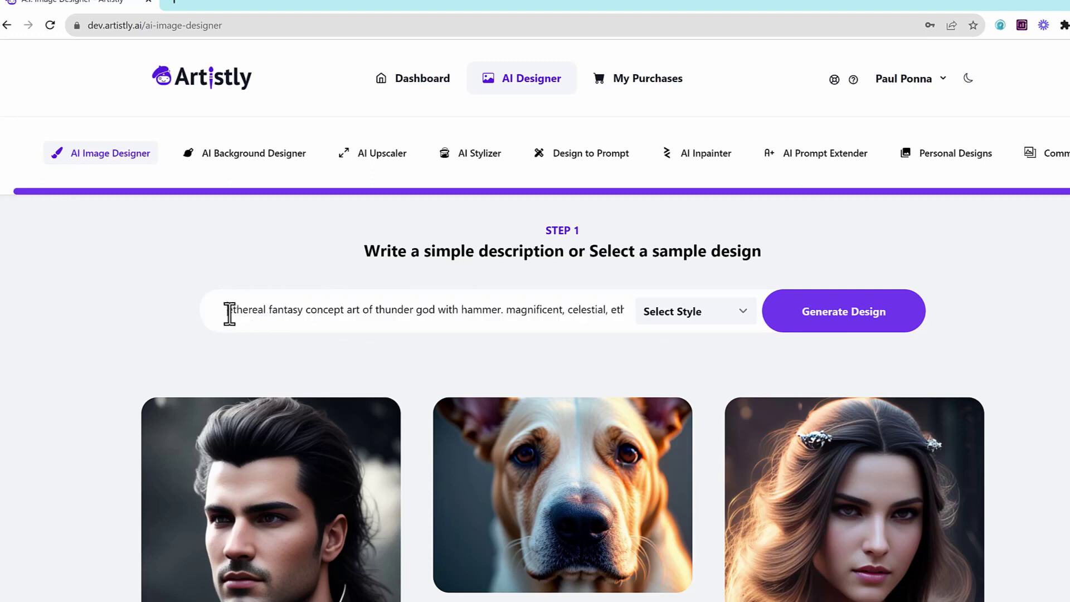
drag(227, 311, 335, 304)
click(383, 310)
click(334, 309)
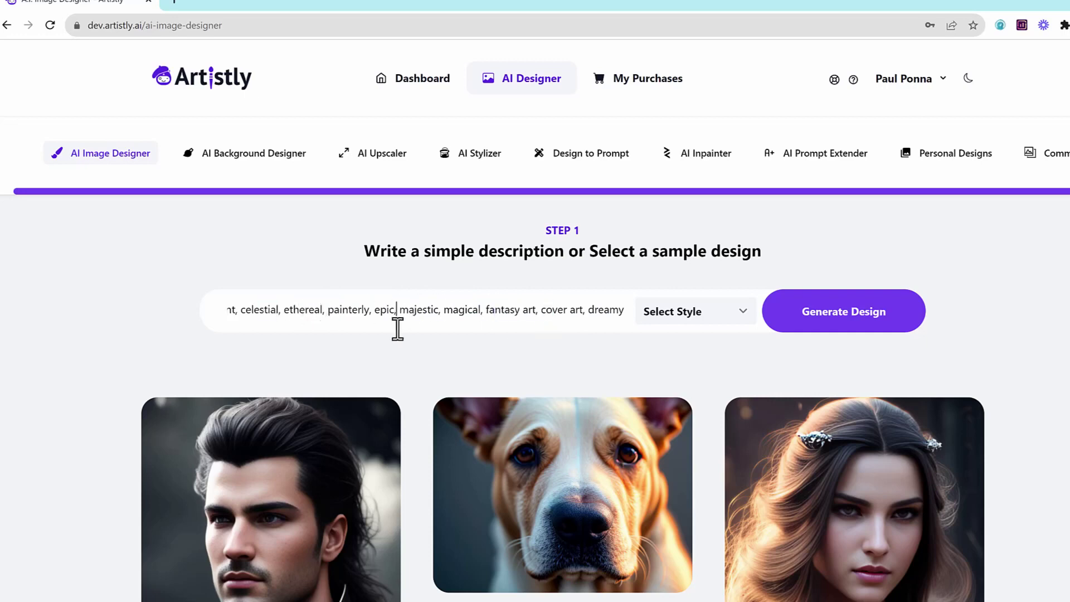
drag(415, 310, 449, 310)
click(452, 311)
- Choose the 2D & 3D Animated style for the thunder god prompt and generate the design
click(674, 318)
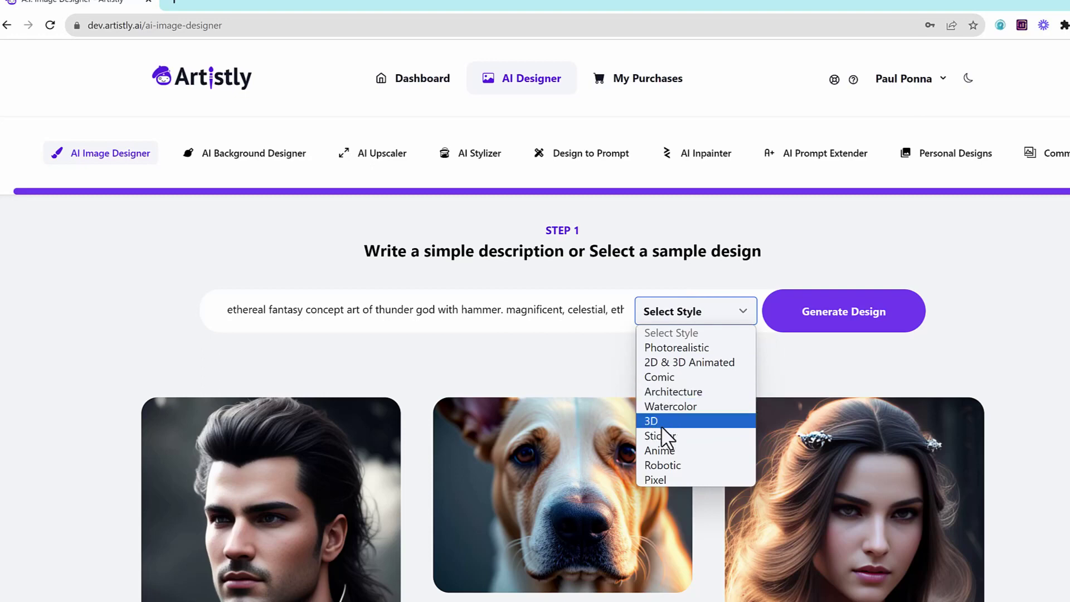
click(691, 363)
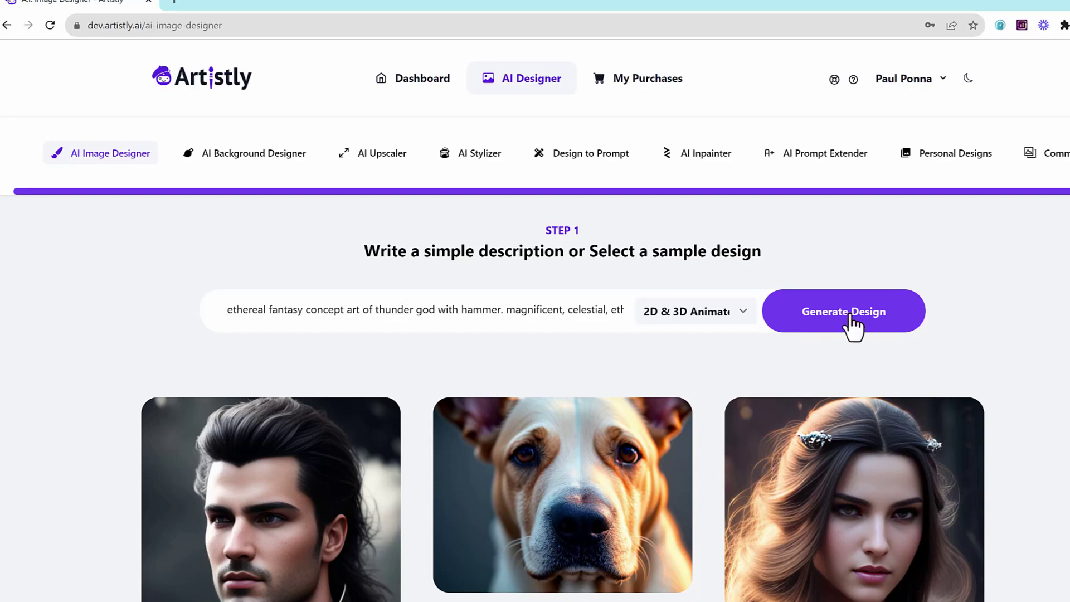
click(851, 321)
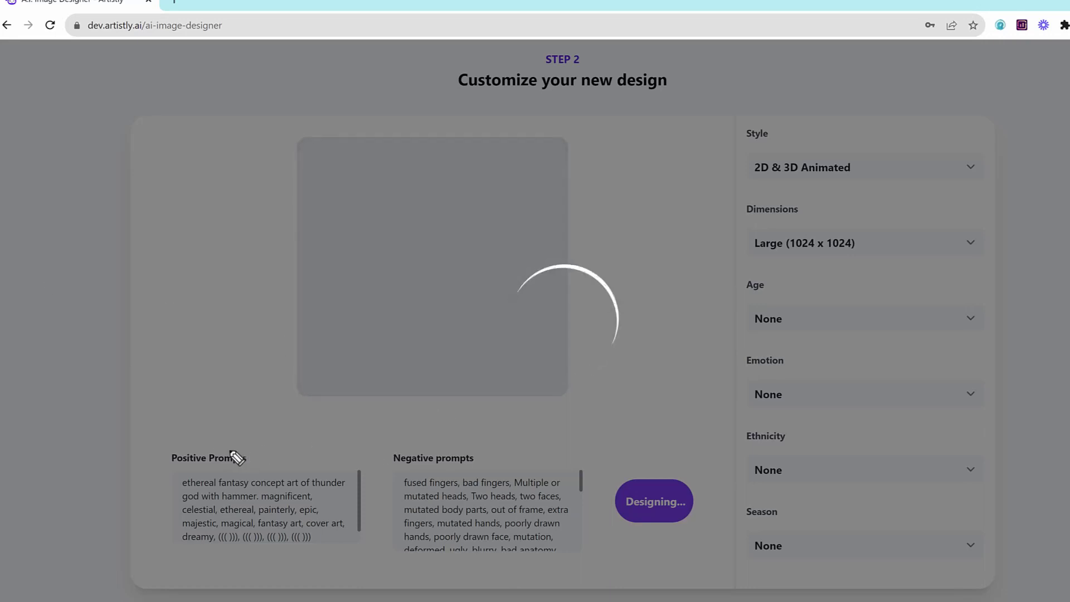
mouse_move(231, 435)
mouse_down()
mouse_move(146, 431)
mouse_move(159, 552)
mouse_move(174, 566)
mouse_move(365, 562)
mouse_move(368, 449)
mouse_move(220, 432)
mouse_up()
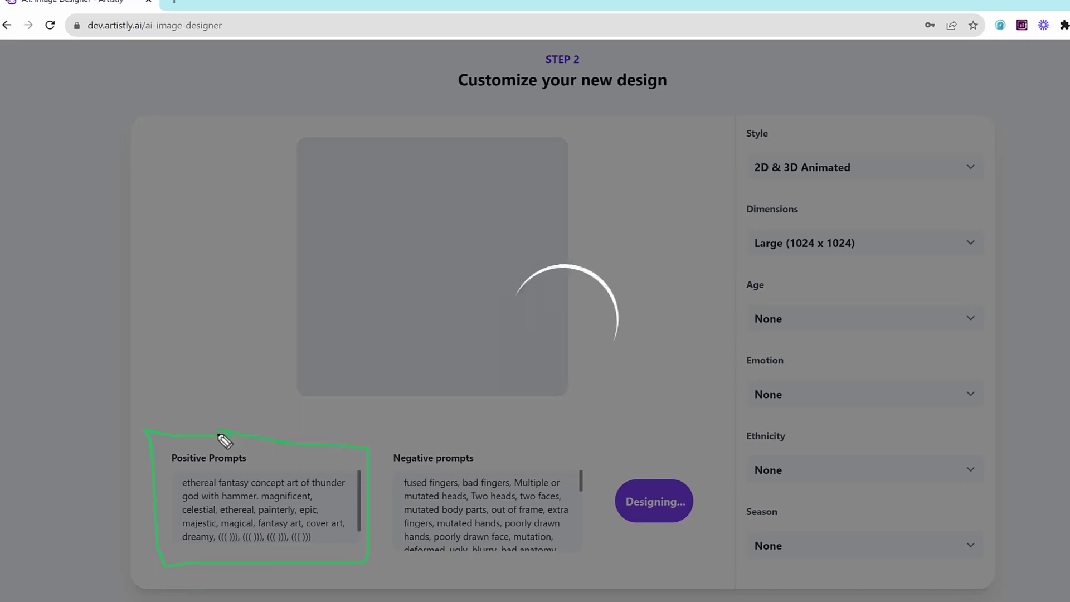
mouse_move(392, 435)
mouse_down()
mouse_move(563, 429)
mouse_move(595, 440)
mouse_move(601, 550)
mouse_move(432, 560)
mouse_move(380, 548)
mouse_move(375, 441)
mouse_move(412, 427)
mouse_up()
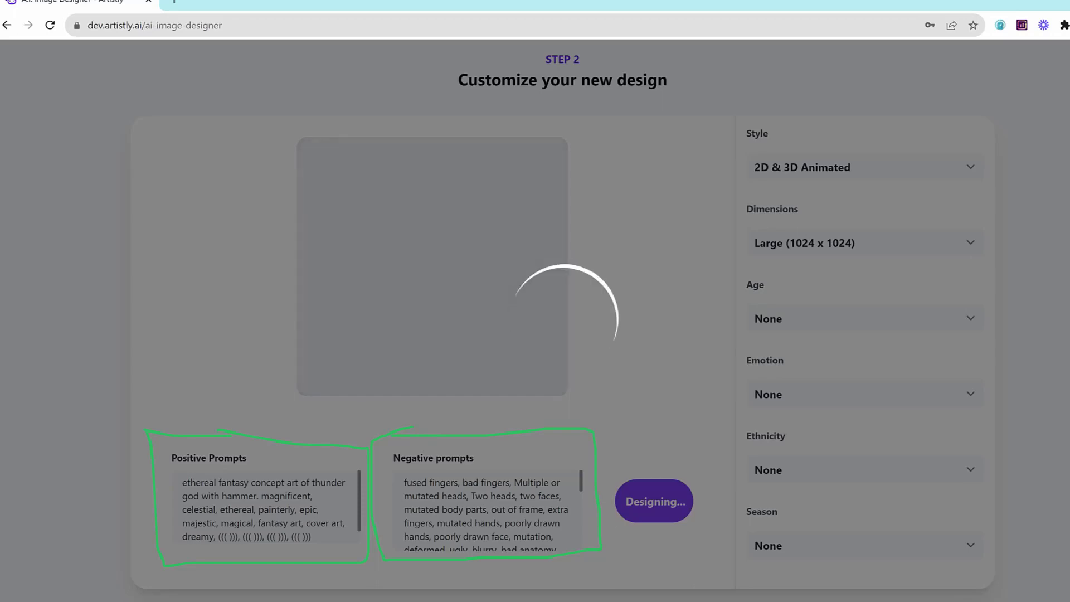
- Examine the generated thunder god image and read its negative prompts through to the end
scroll(650, 286, down, 1)
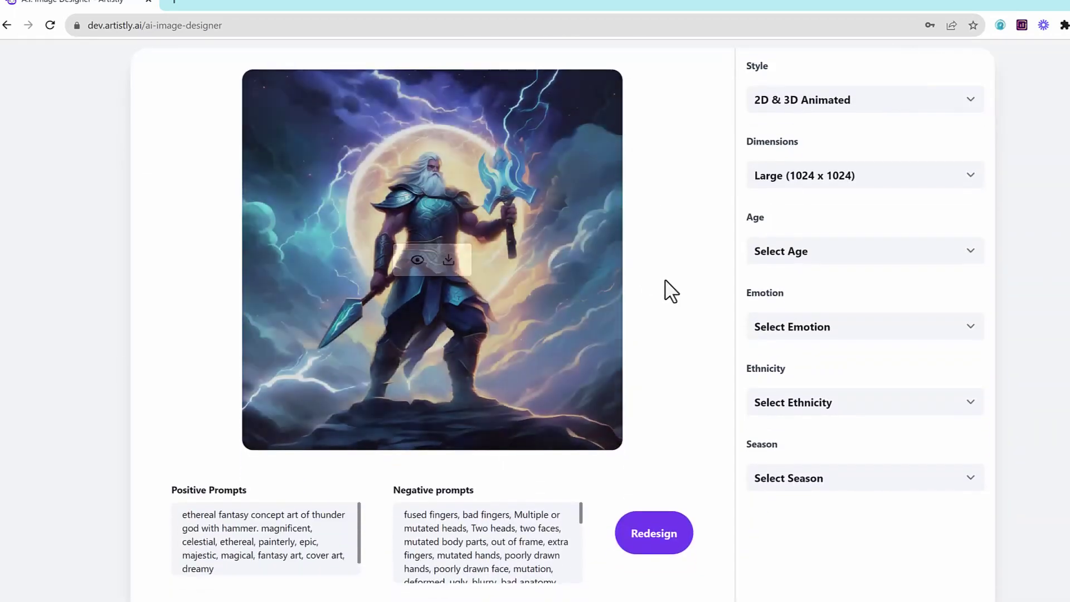
scroll(676, 351, down, 1)
scroll(676, 351, up, 1)
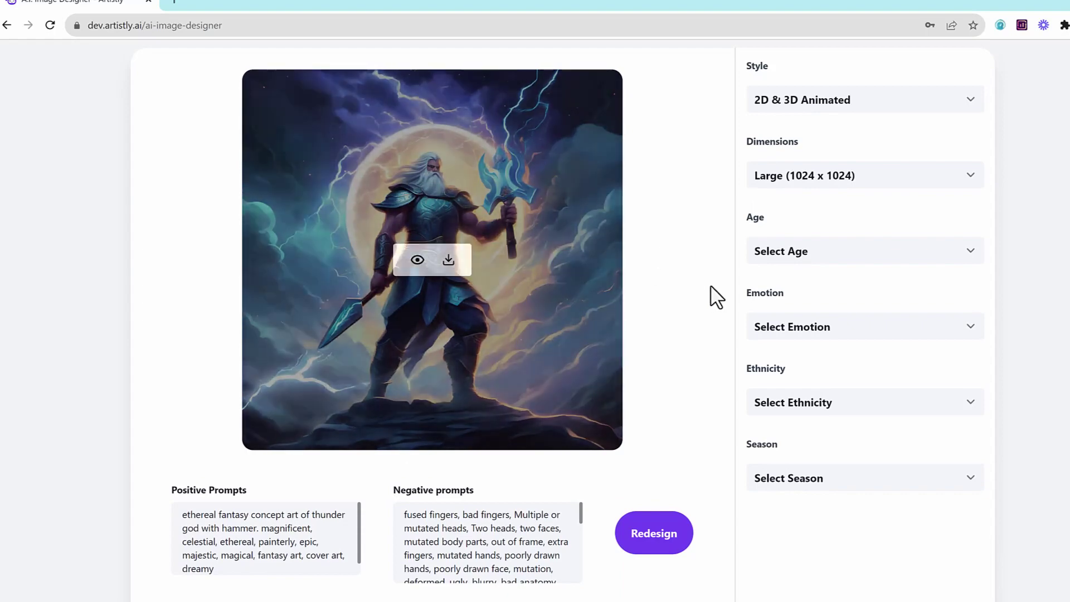
scroll(535, 509, down, 2)
scroll(535, 507, down, 1)
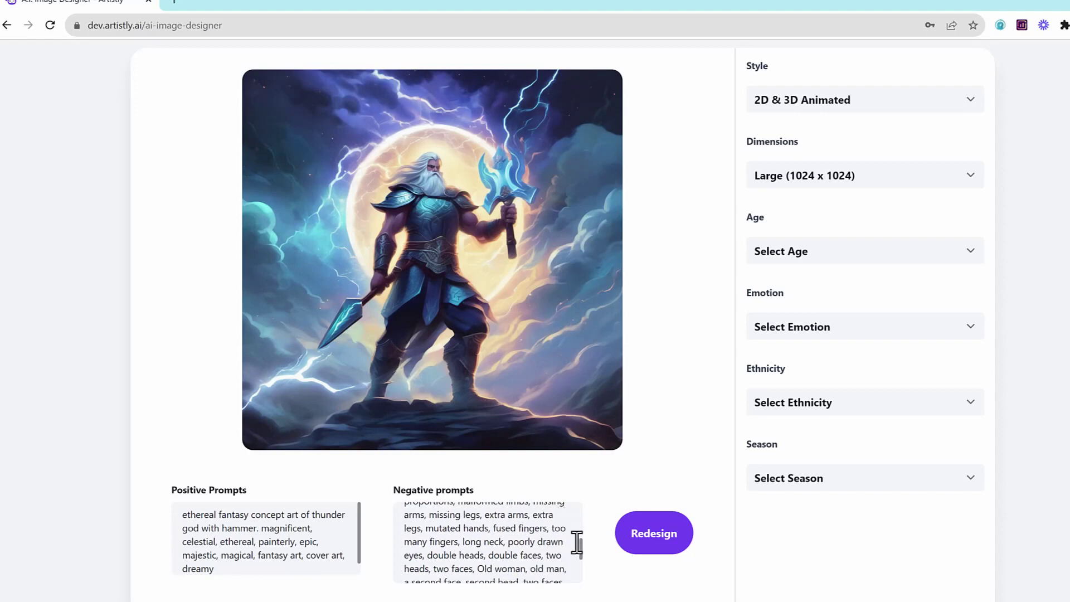
drag(578, 540, 557, 499)
click(557, 518)
triple_click(410, 494)
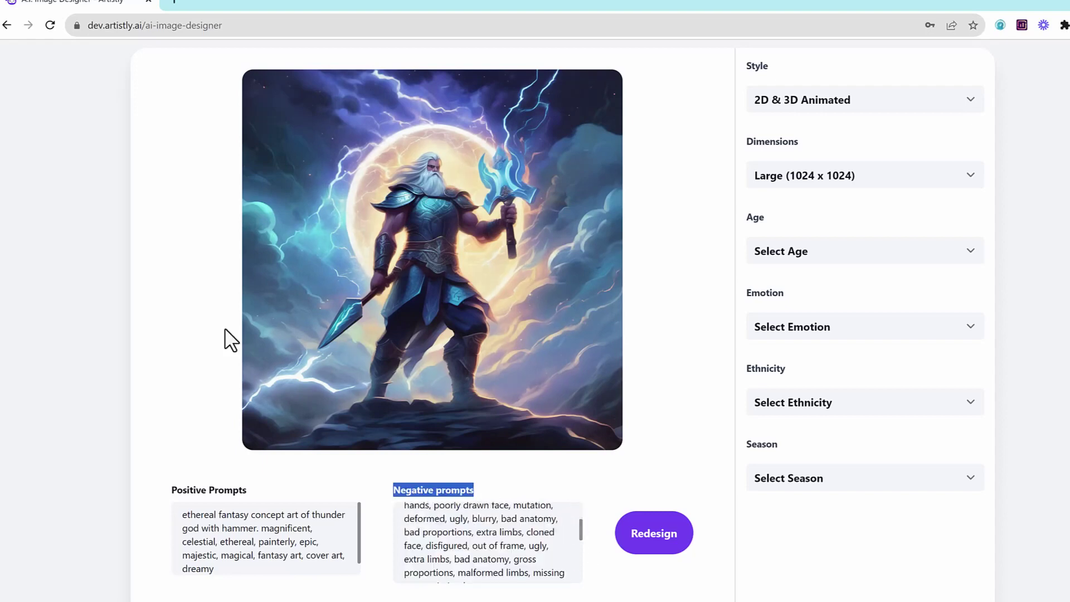
mouse_move(691, 396)
mouse_down()
mouse_move(505, 479)
mouse_move(544, 481)
mouse_up()
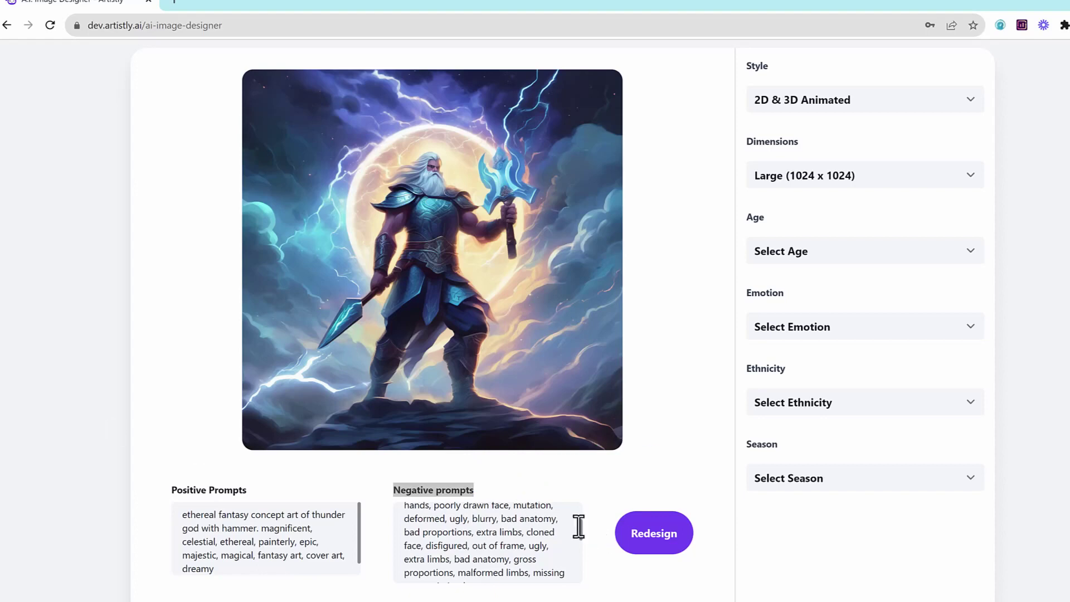
drag(578, 526, 581, 569)
mouse_move(458, 268)
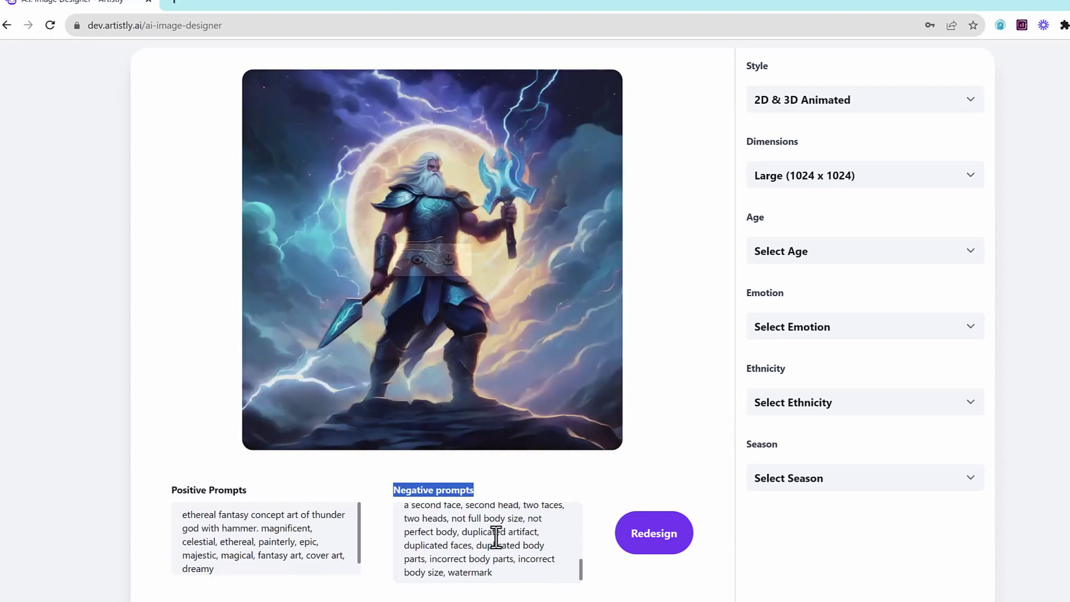
click(504, 569)
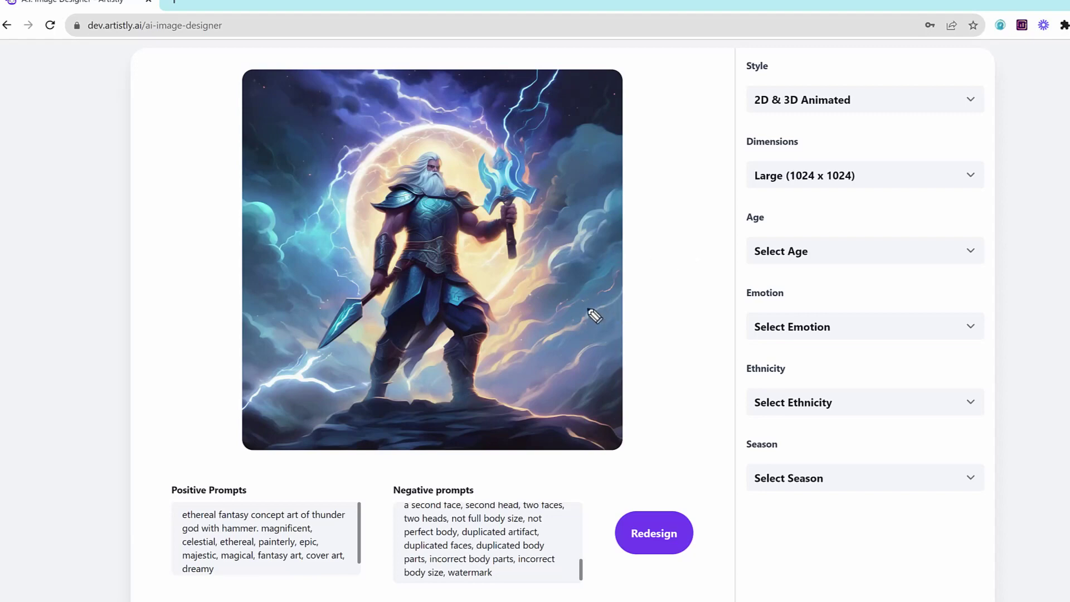
drag(696, 348, 480, 242)
drag(484, 258, 626, 270)
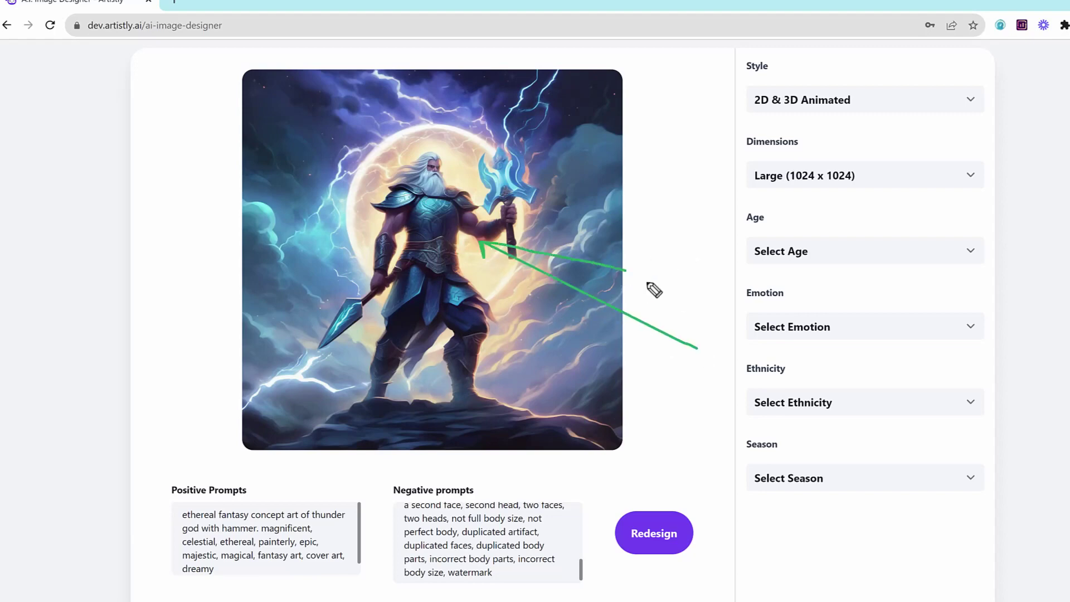
drag(633, 444, 659, 455)
mouse_move(579, 410)
mouse_down()
mouse_move(537, 367)
mouse_move(613, 372)
mouse_up()
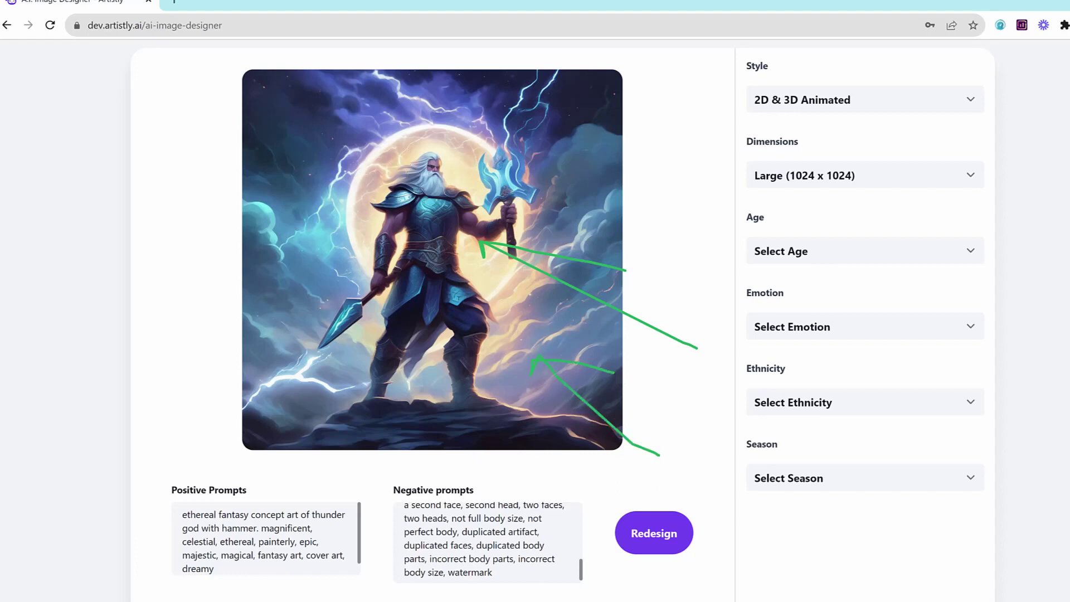
key(Escape)
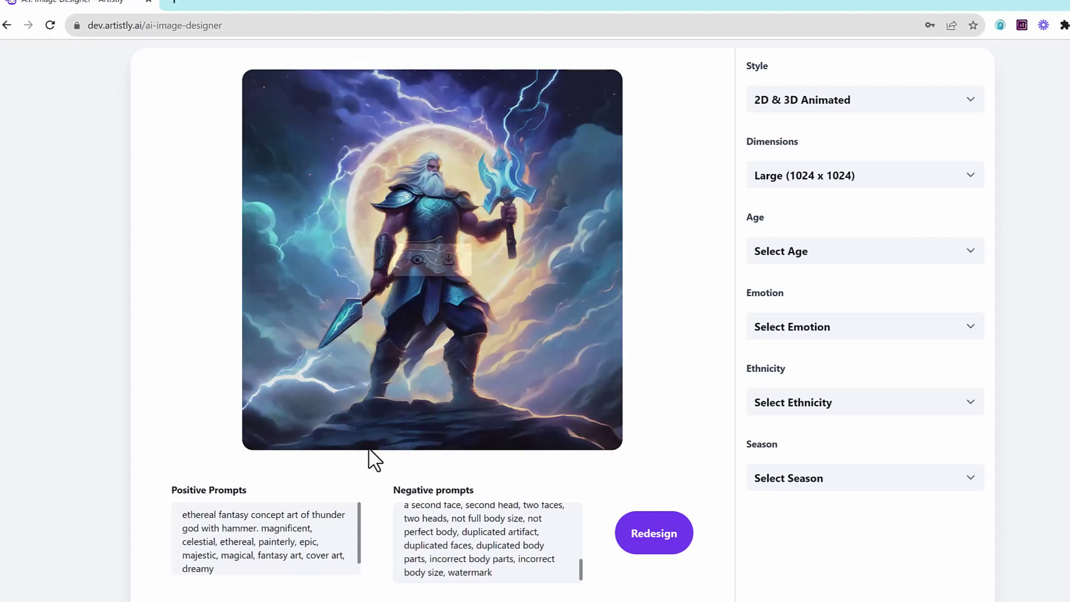
click(561, 568)
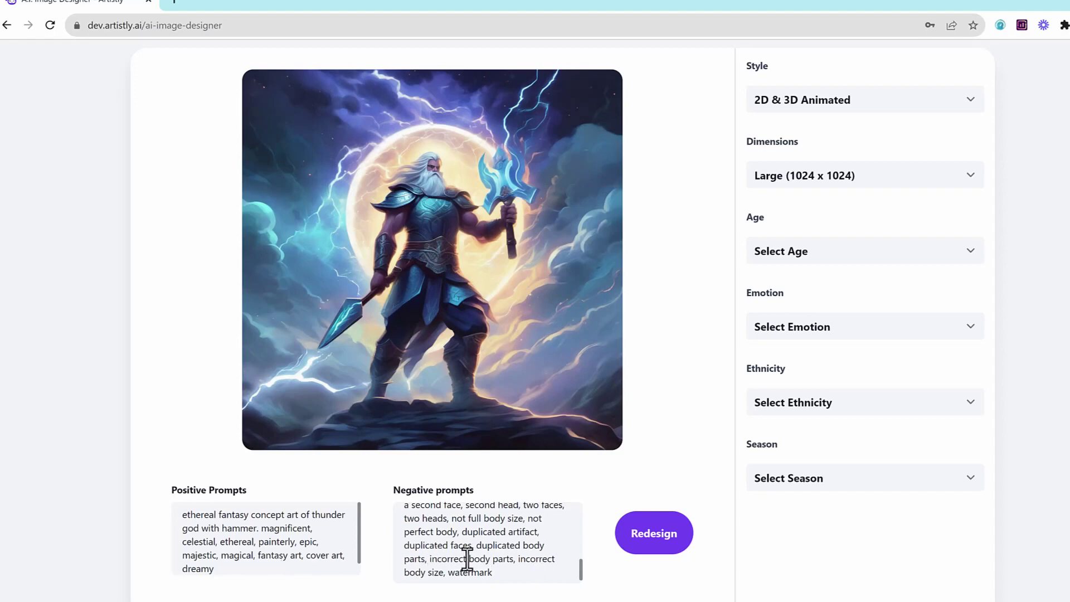
drag(397, 489, 529, 491)
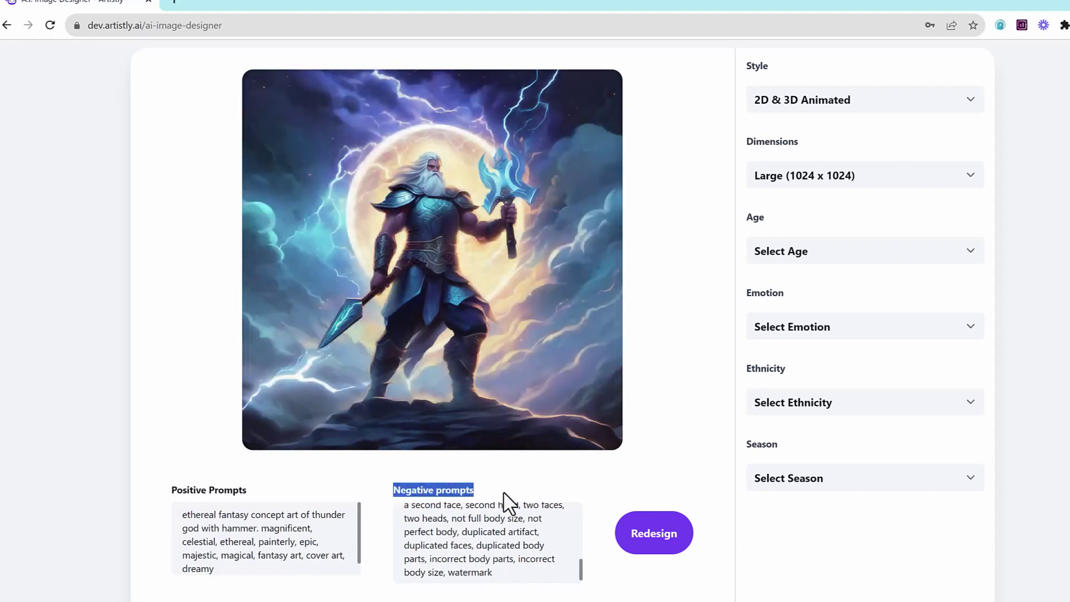
drag(171, 492, 234, 498)
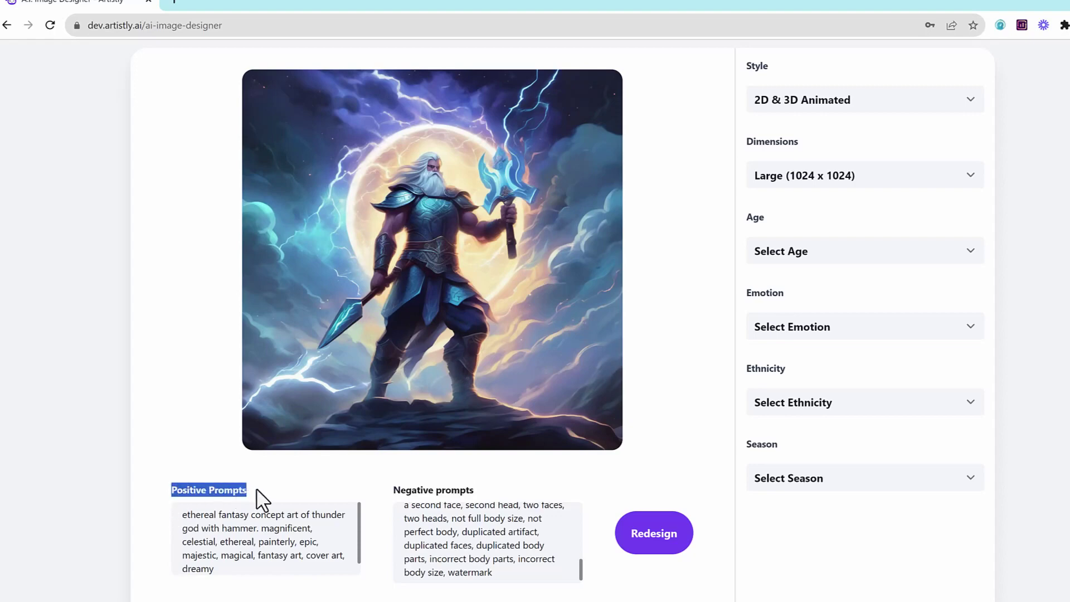
click(253, 569)
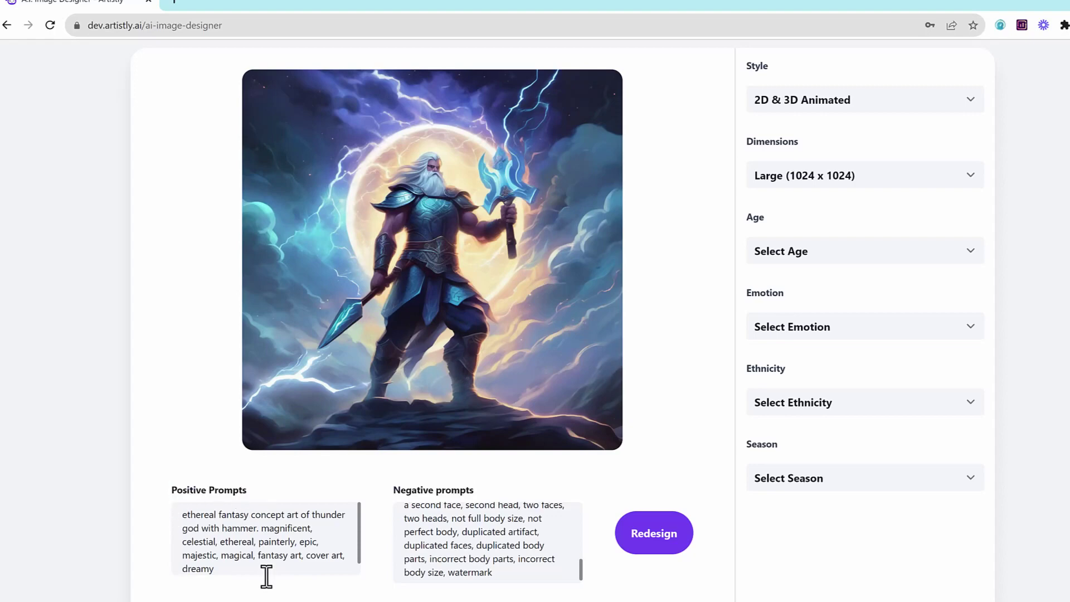
- View the generated design's details, including its style, dimensions and both prompts, and close them again
mouse_move(251, 404)
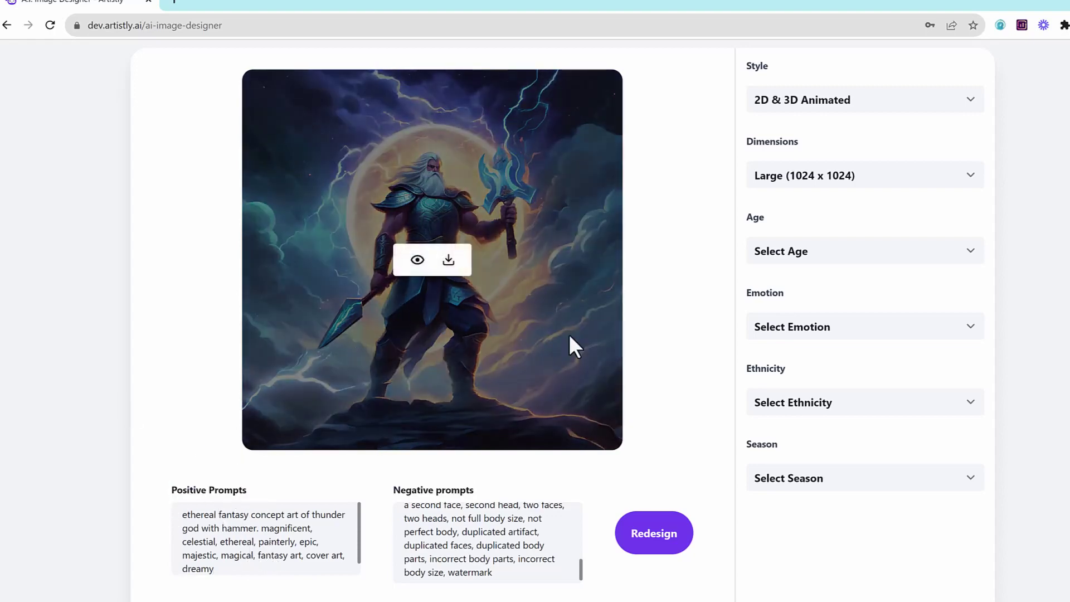
click(418, 261)
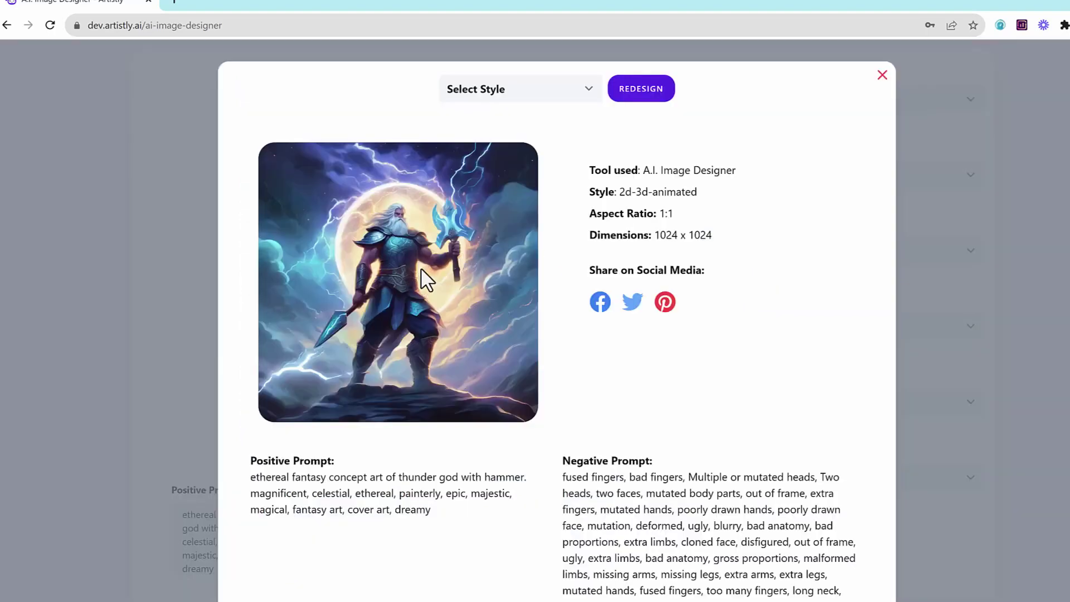
scroll(746, 312, down, 3)
scroll(742, 311, up, 3)
click(881, 76)
- Download the generated thunder god image
mouse_move(449, 215)
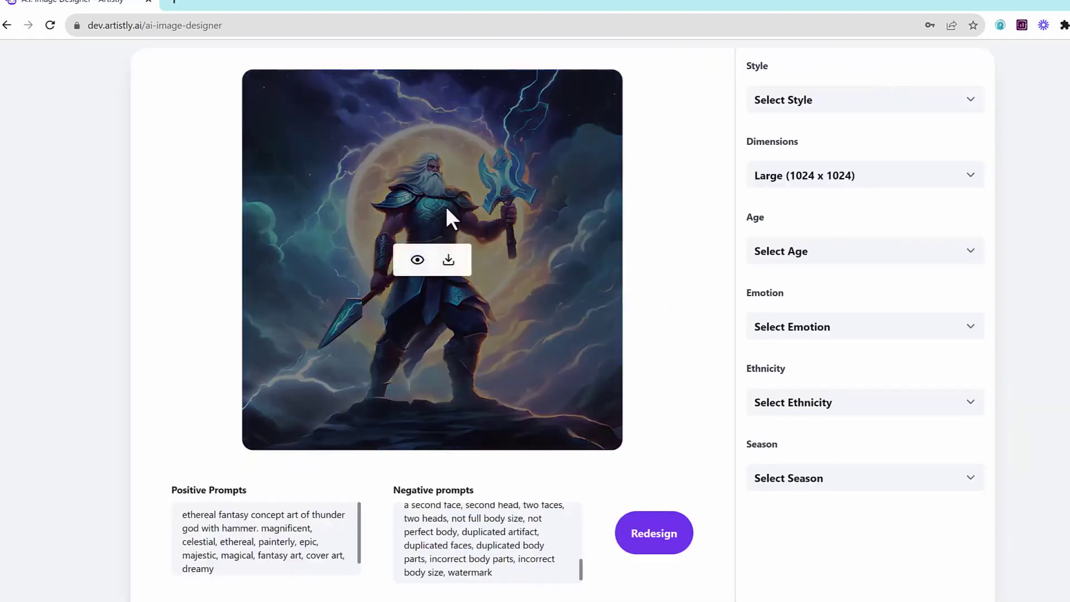
click(450, 261)
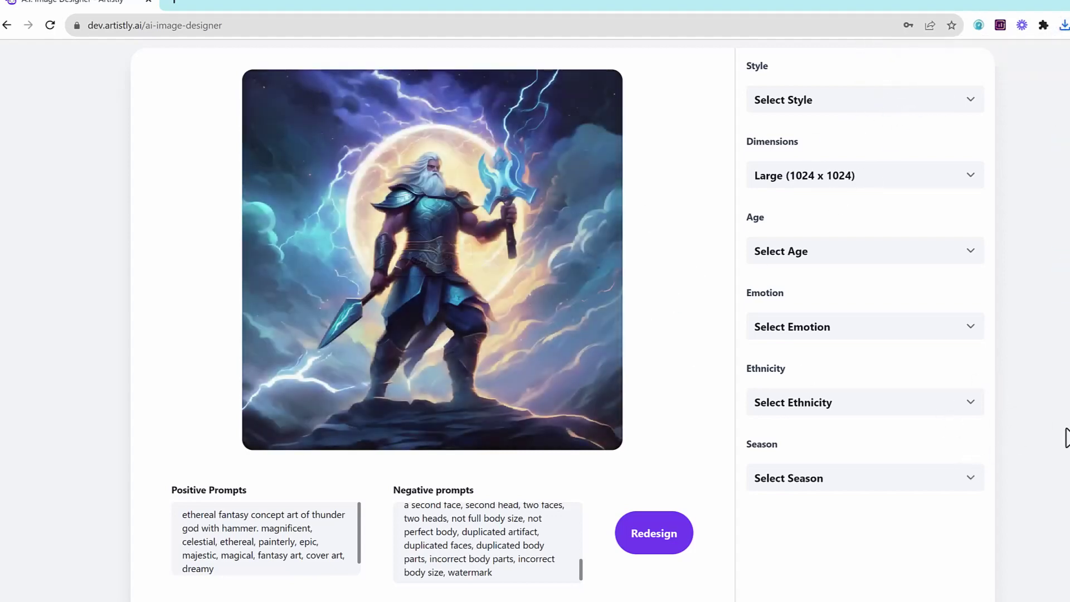
scroll(1058, 432, down, 1)
scroll(1056, 429, up, 5)
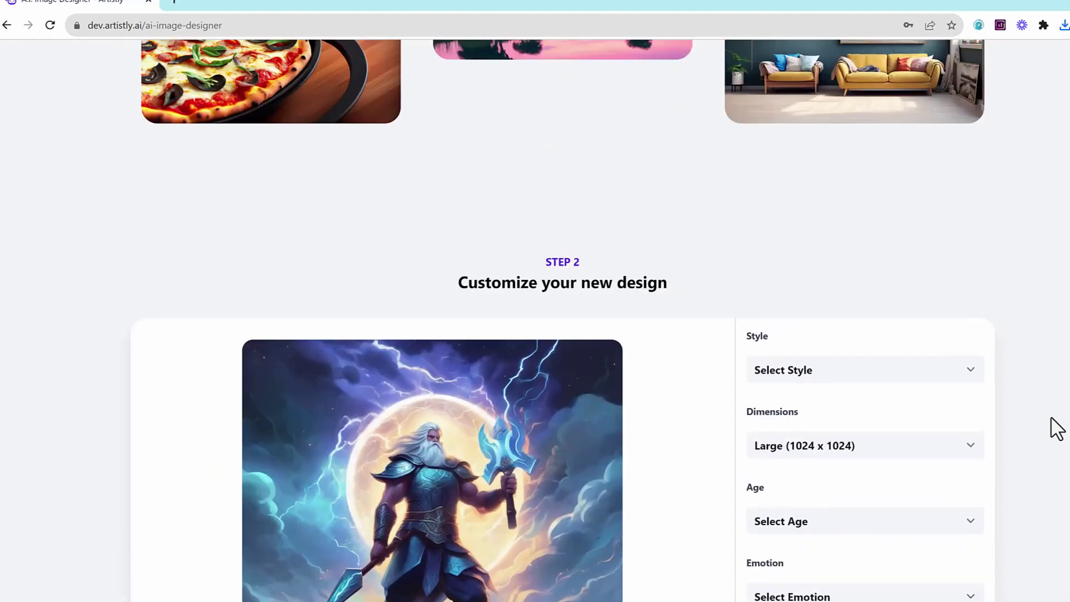
scroll(1057, 429, down, 3)
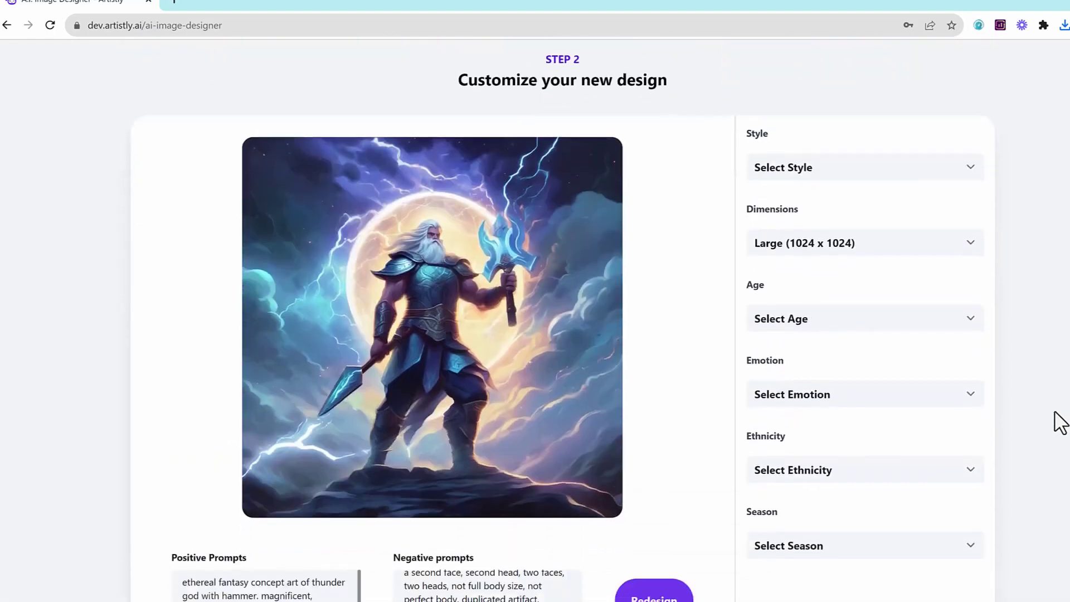
scroll(1060, 420, down, 1)
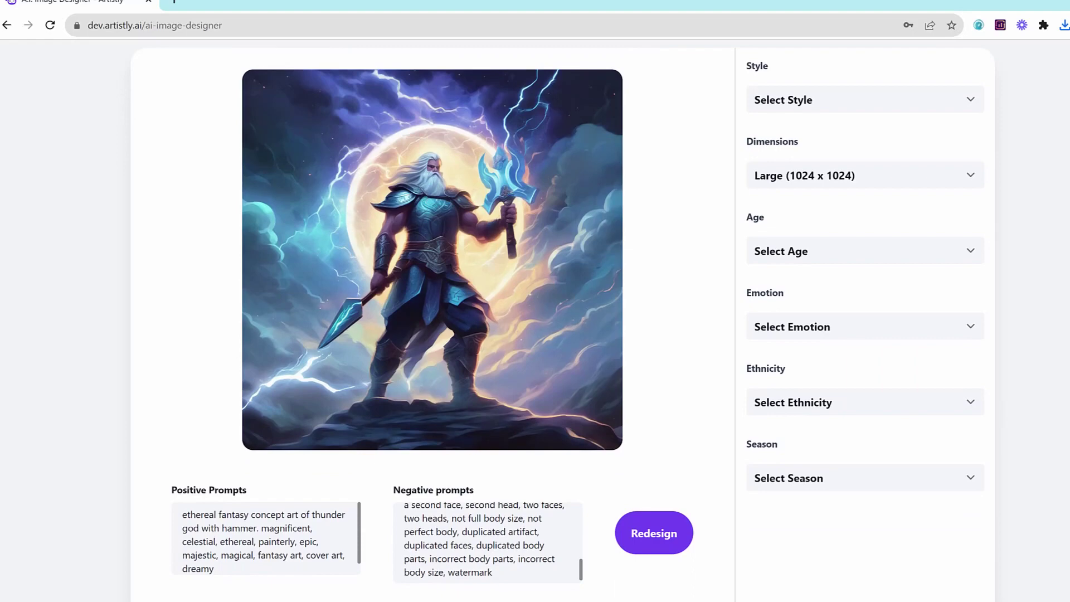
- Review the available style, dimensions, age and emotion choices for customizing the thunder god design
mouse_move(631, 174)
mouse_down()
mouse_move(727, 120)
mouse_move(715, 153)
mouse_up()
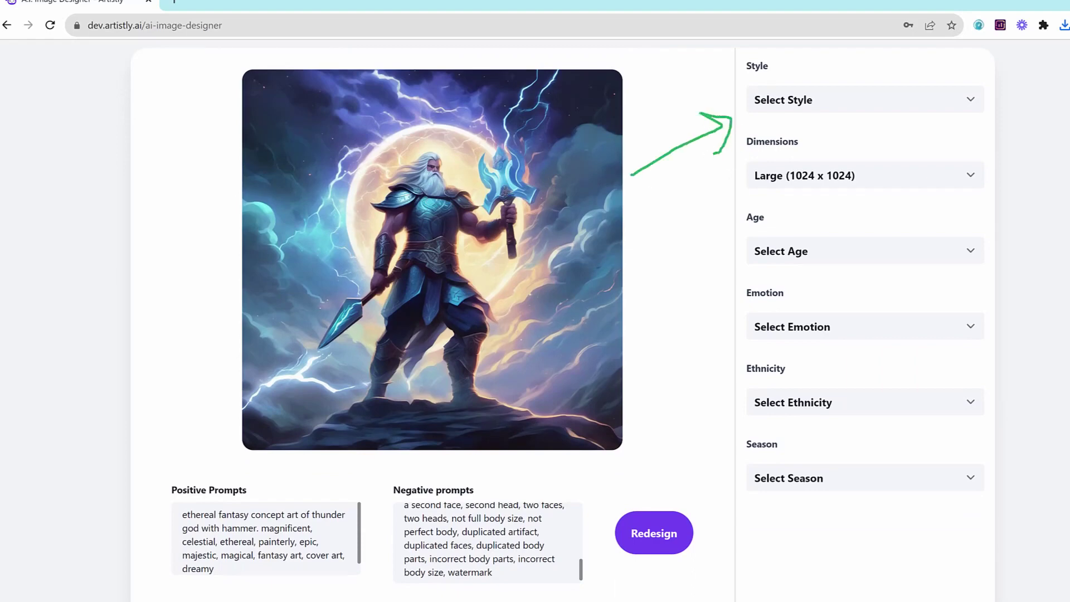
click(872, 102)
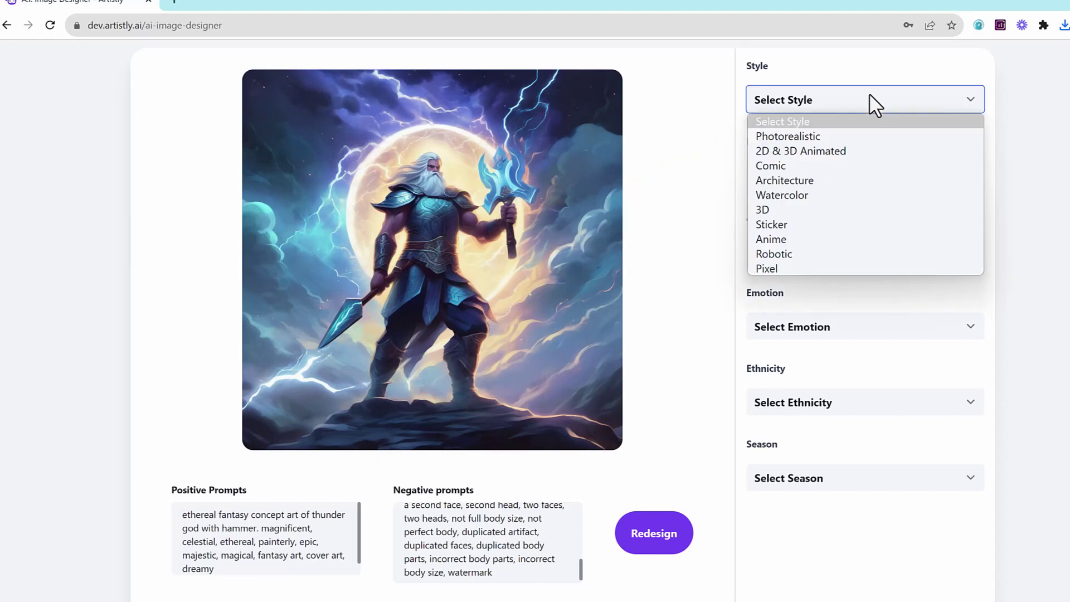
click(806, 136)
click(795, 174)
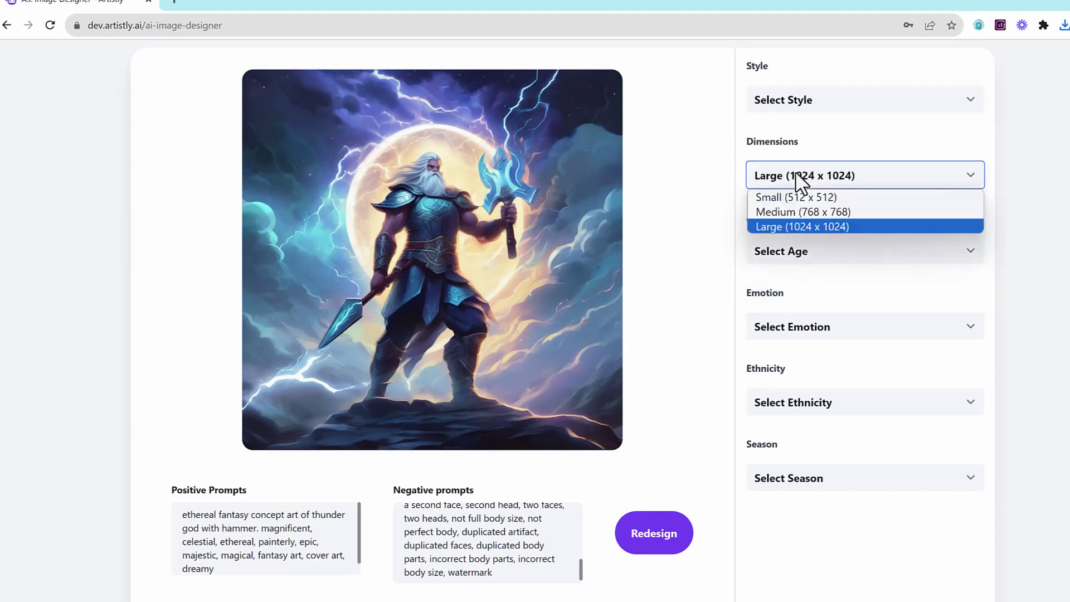
click(735, 234)
click(788, 255)
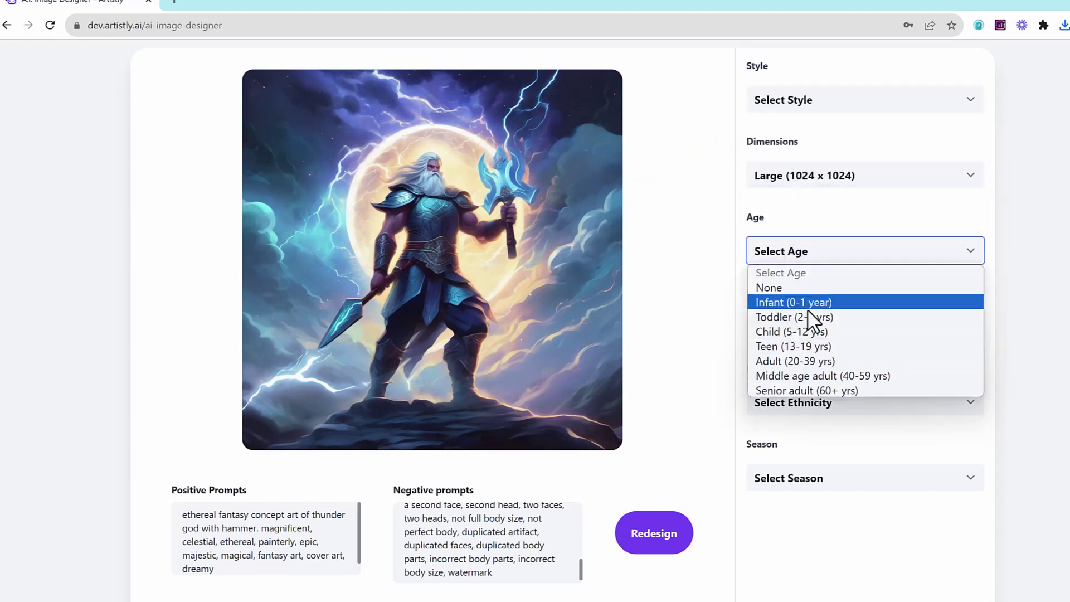
click(709, 370)
click(827, 323)
click(711, 410)
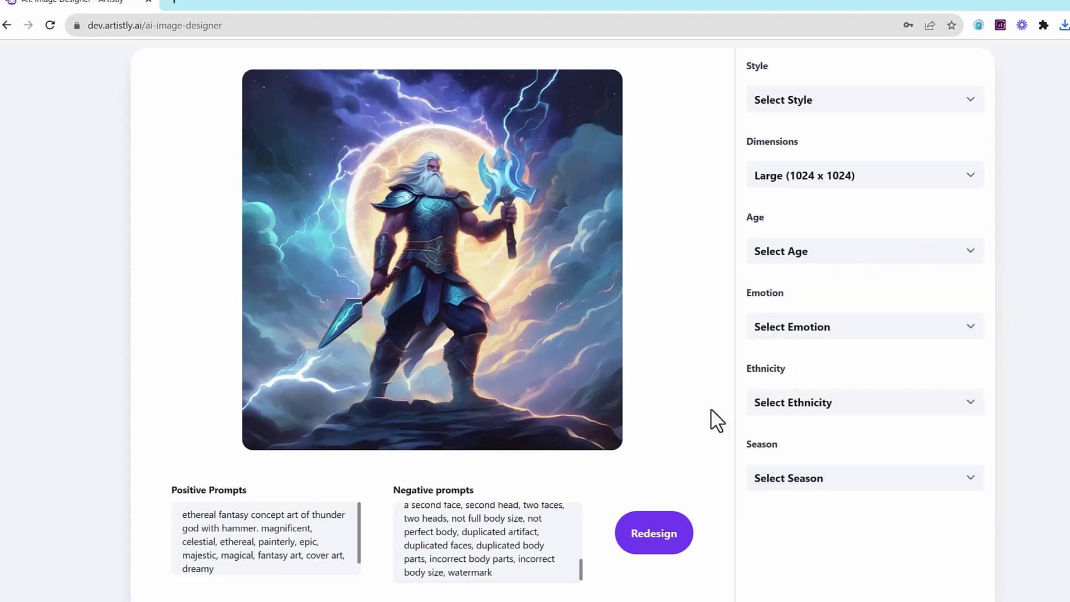
- Review the ethnicity and season choices and locate the redesign option for the thunder god image
click(811, 412)
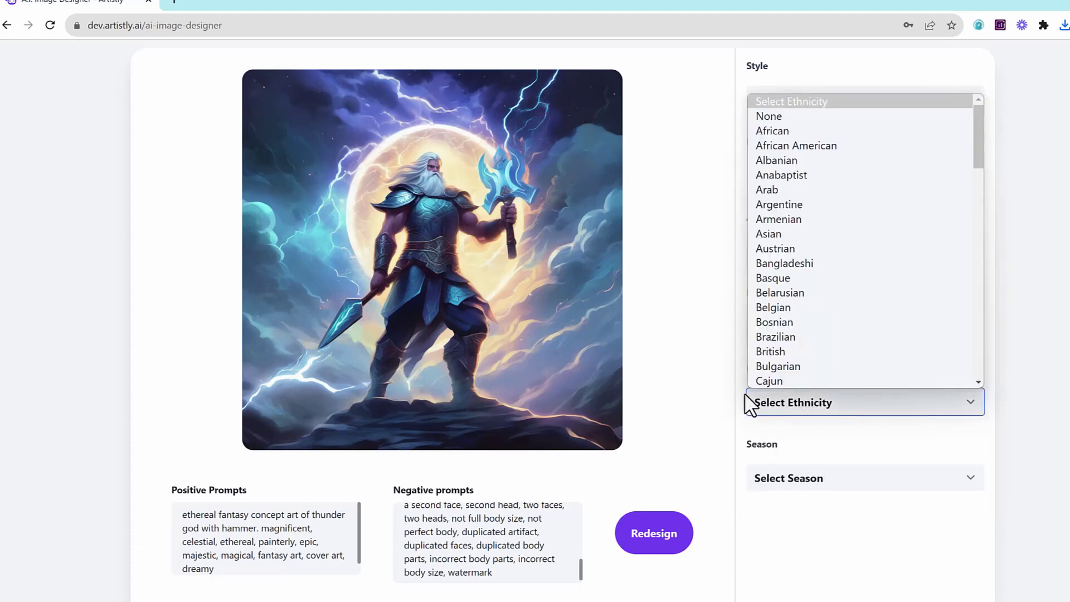
click(716, 375)
click(831, 404)
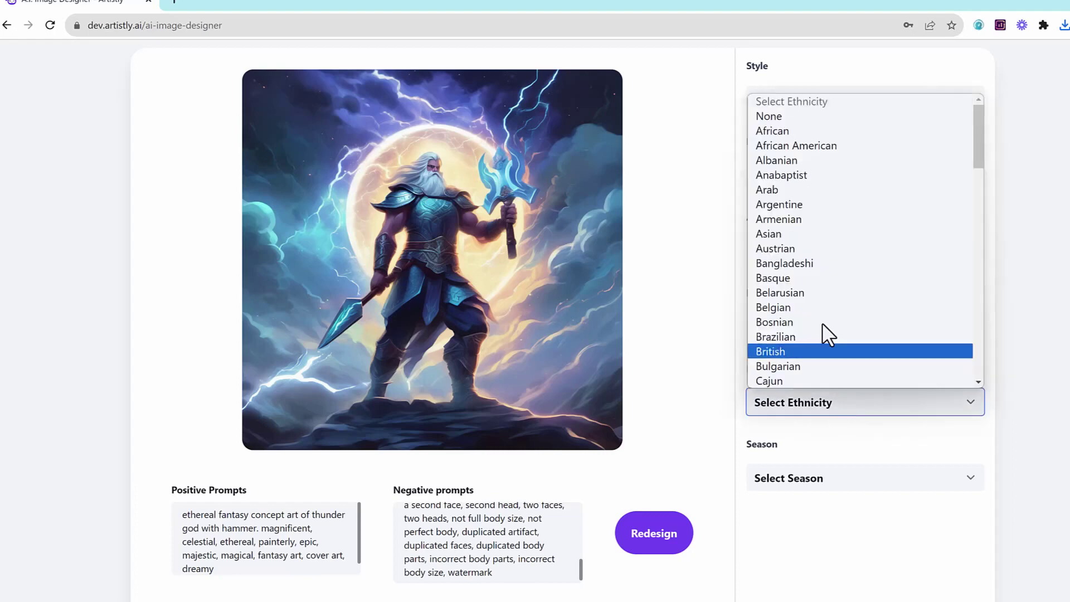
click(692, 348)
scroll(804, 375, down, 2)
click(828, 398)
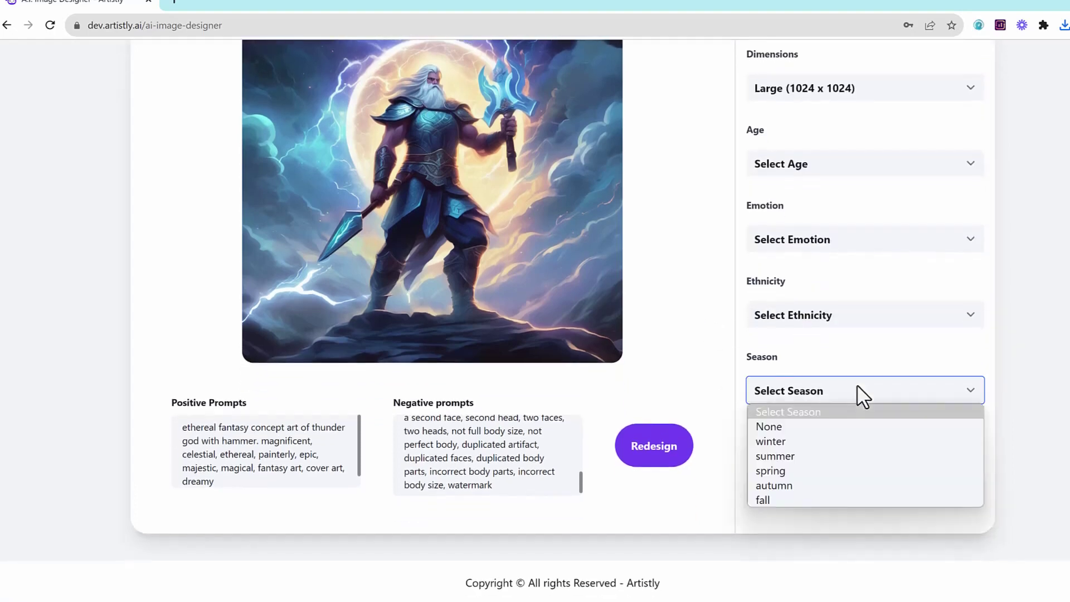
click(703, 262)
scroll(716, 284, up, 1)
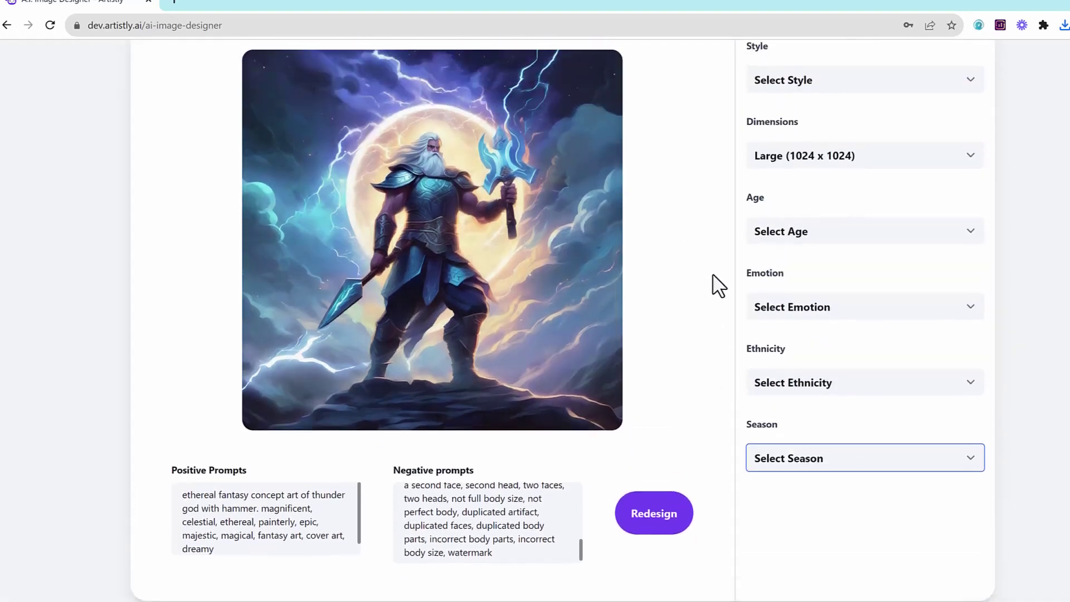
click(816, 470)
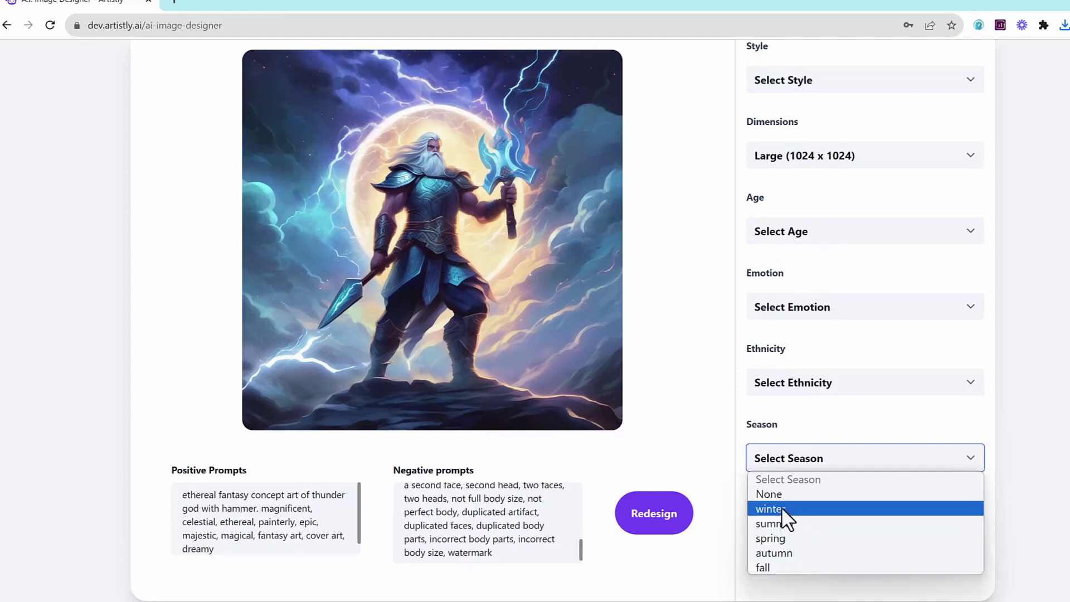
click(696, 428)
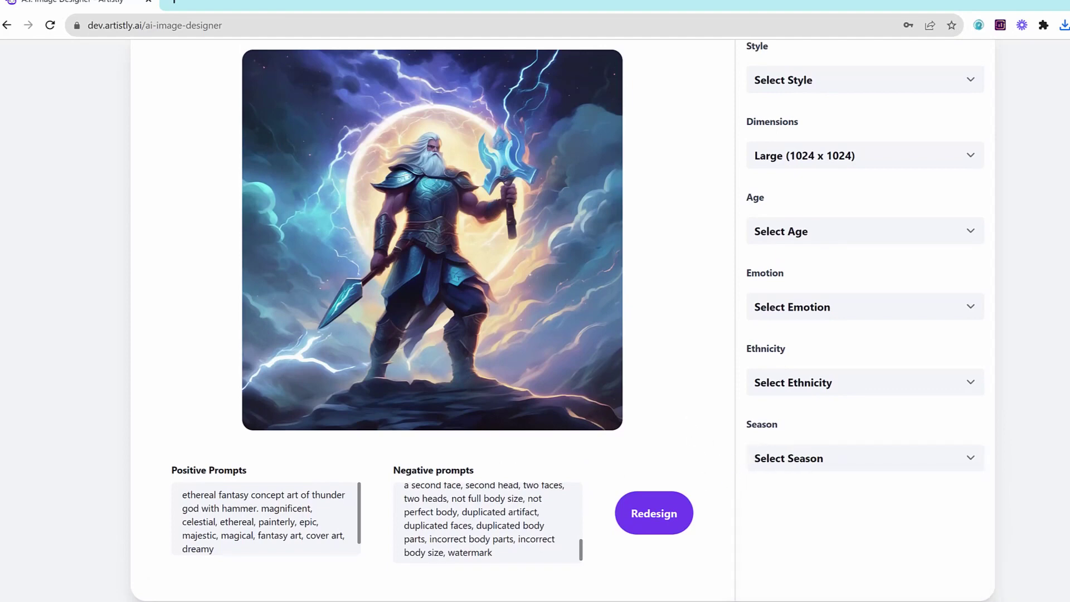
mouse_move(678, 386)
mouse_down()
mouse_move(665, 467)
mouse_move(679, 461)
mouse_up()
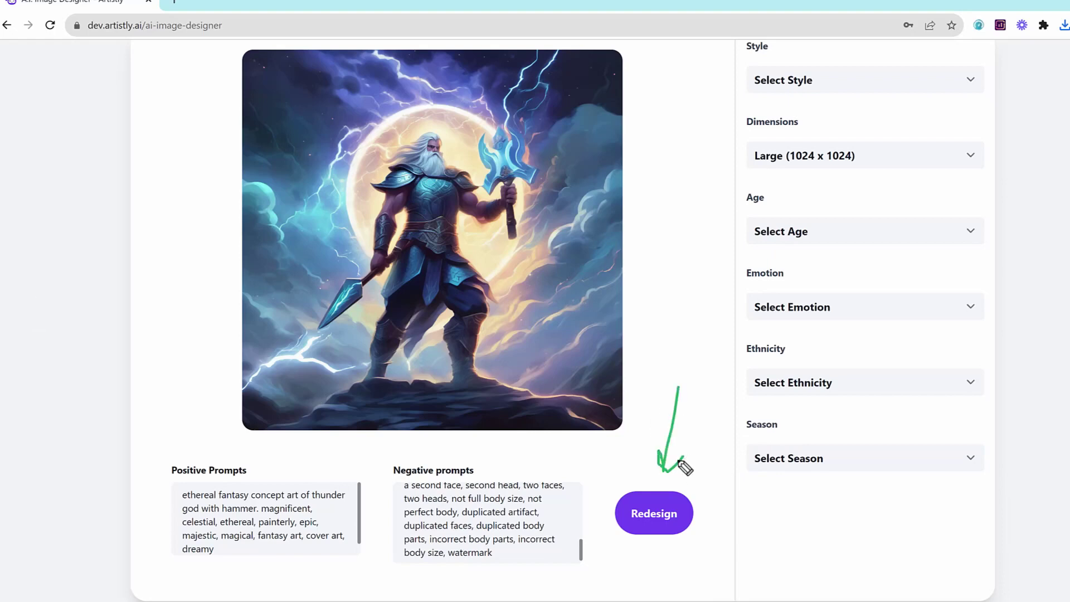
key(Escape)
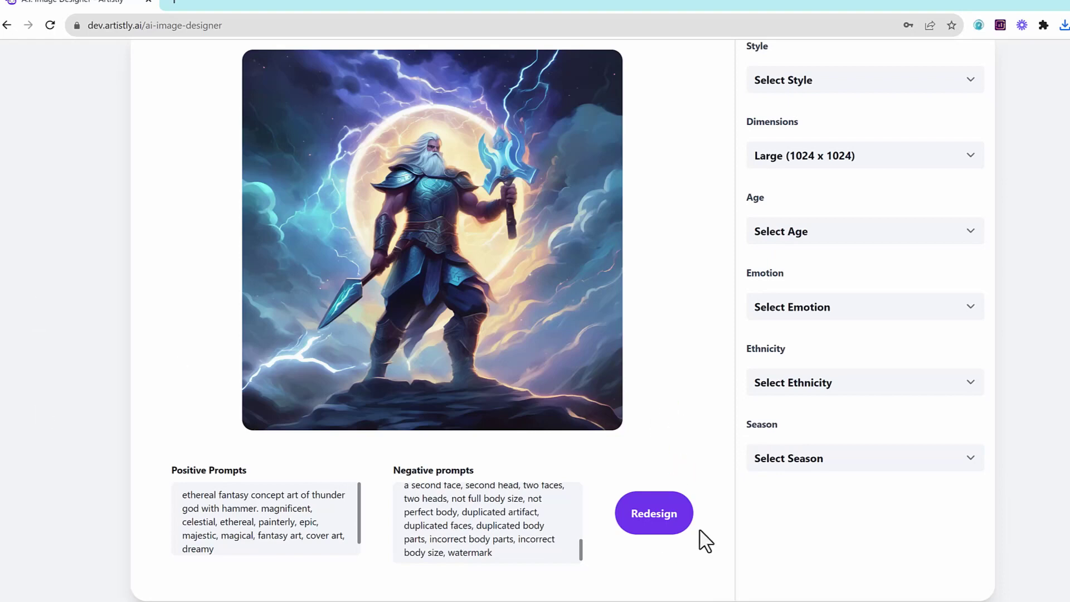
- Set the thunder god design's style to Sticker and redesign the image
scroll(741, 452, up, 3)
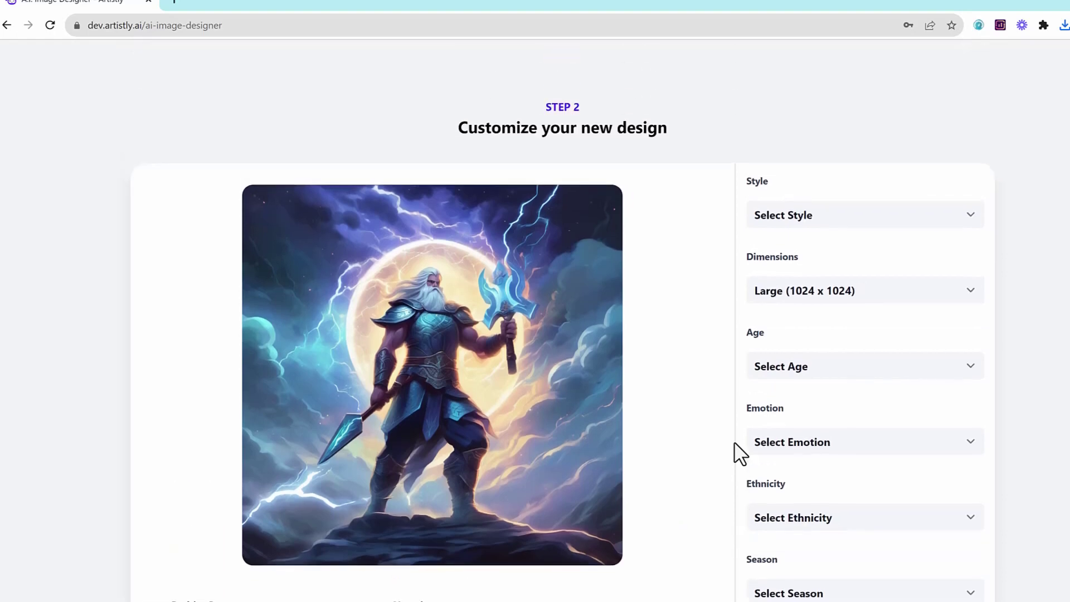
double_click(757, 182)
click(793, 221)
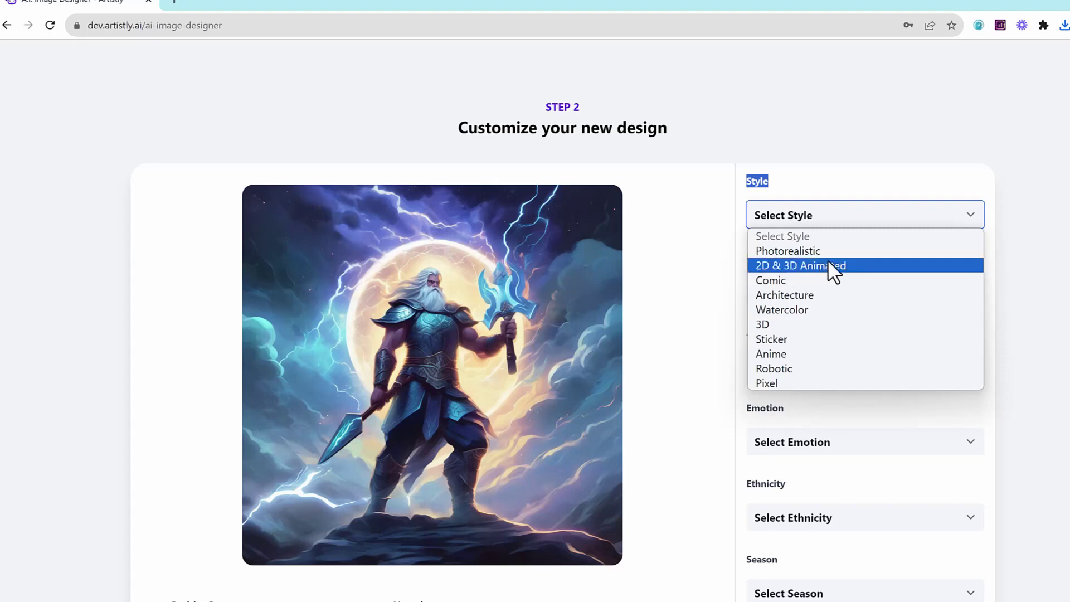
click(793, 337)
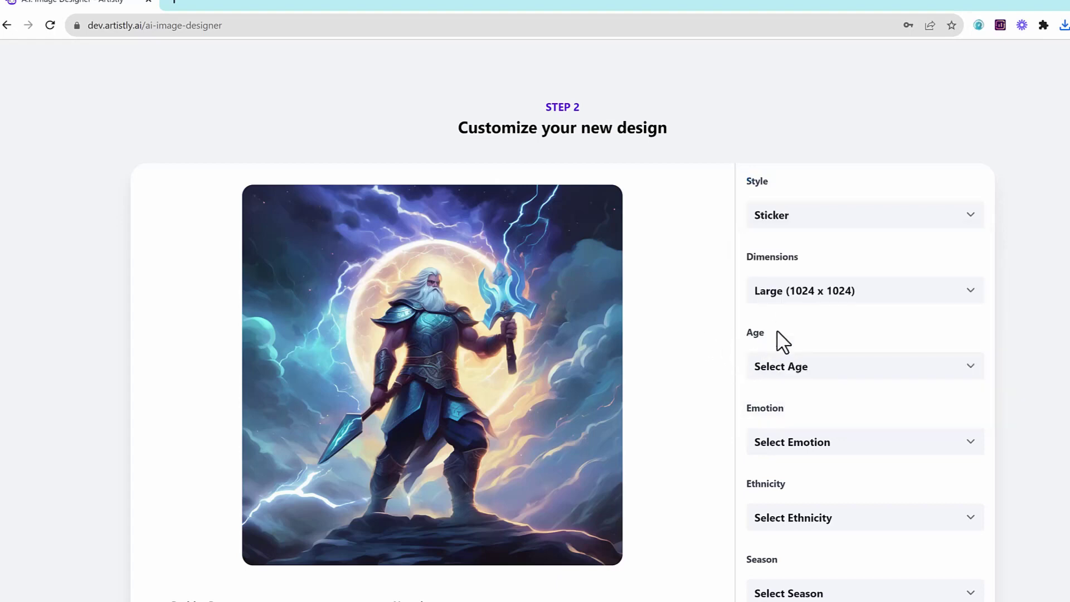
scroll(724, 351, down, 2)
click(657, 515)
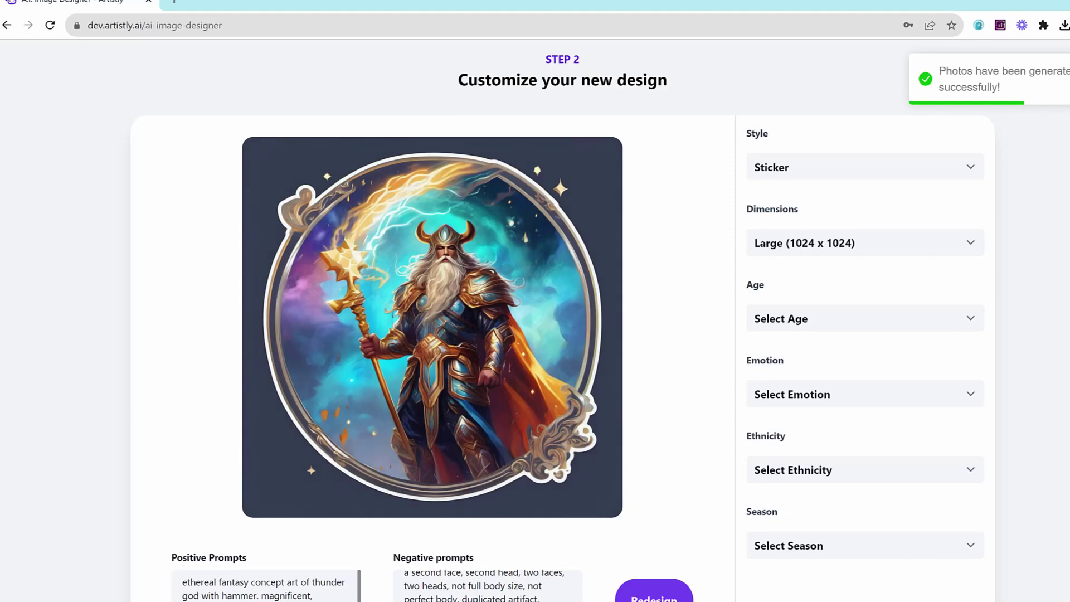
- Examine the redesigned sticker image of the thunder god and check the other styles available for it
mouse_move(90, 279)
mouse_down()
mouse_move(328, 278)
mouse_move(288, 309)
mouse_up()
scroll(724, 369, down, 3)
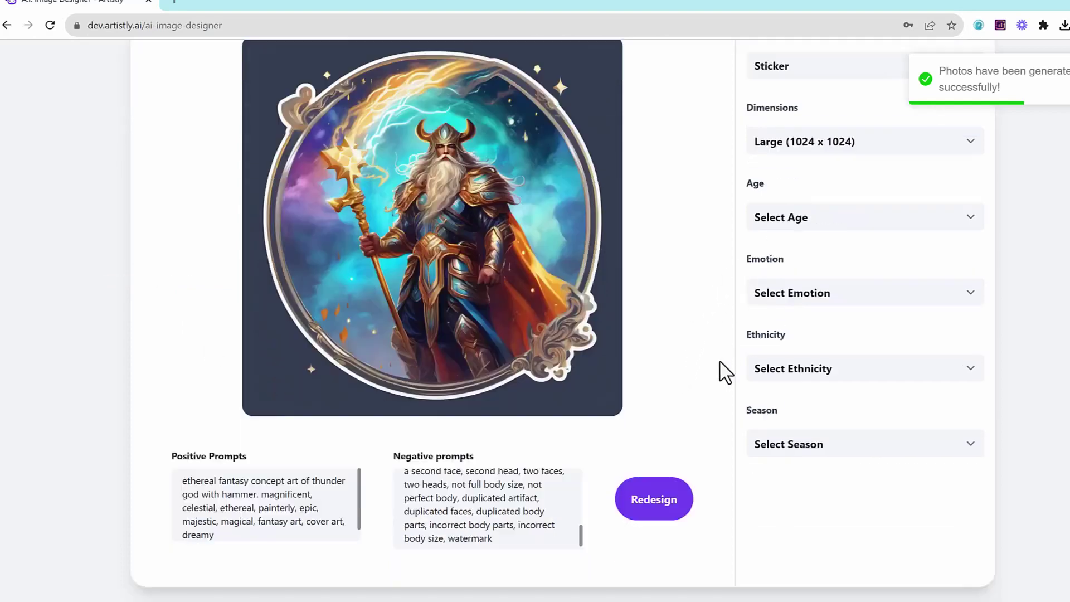
scroll(670, 301, up, 1)
scroll(685, 406, up, 3)
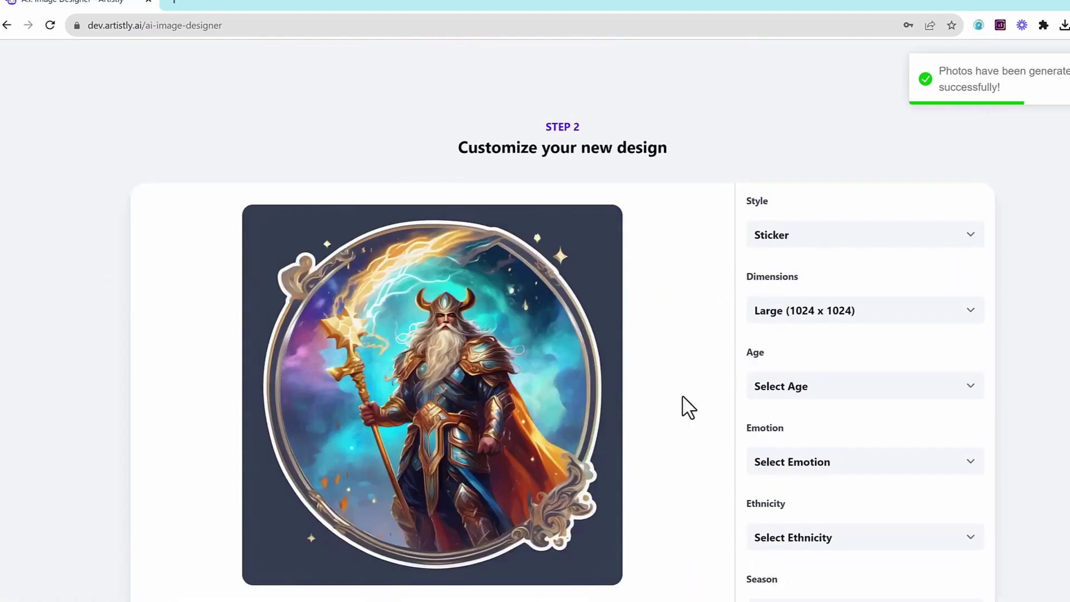
scroll(694, 429, up, 3)
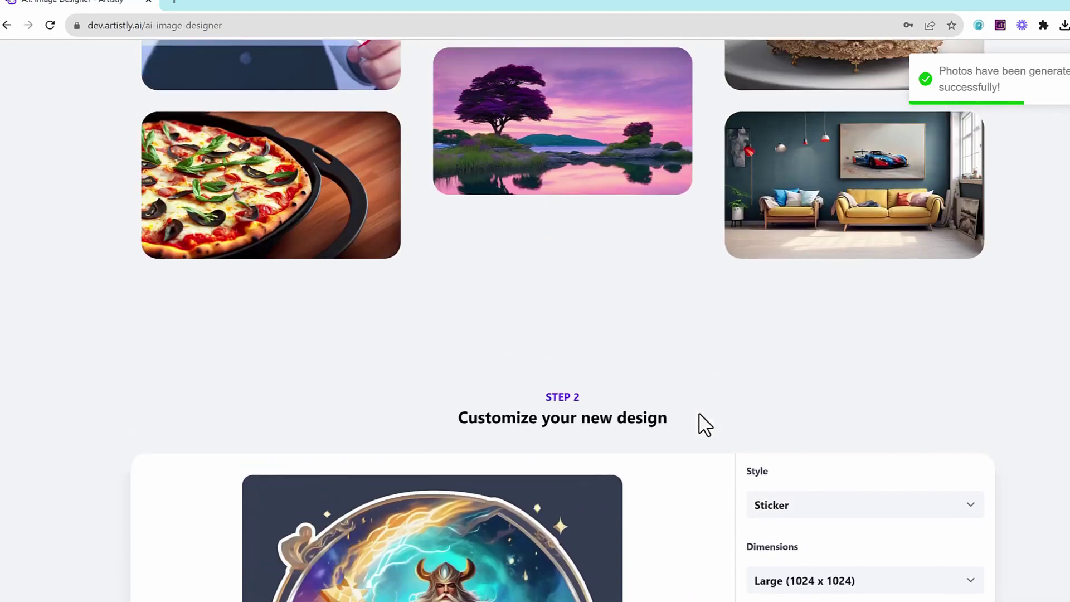
scroll(704, 423, down, 3)
click(814, 236)
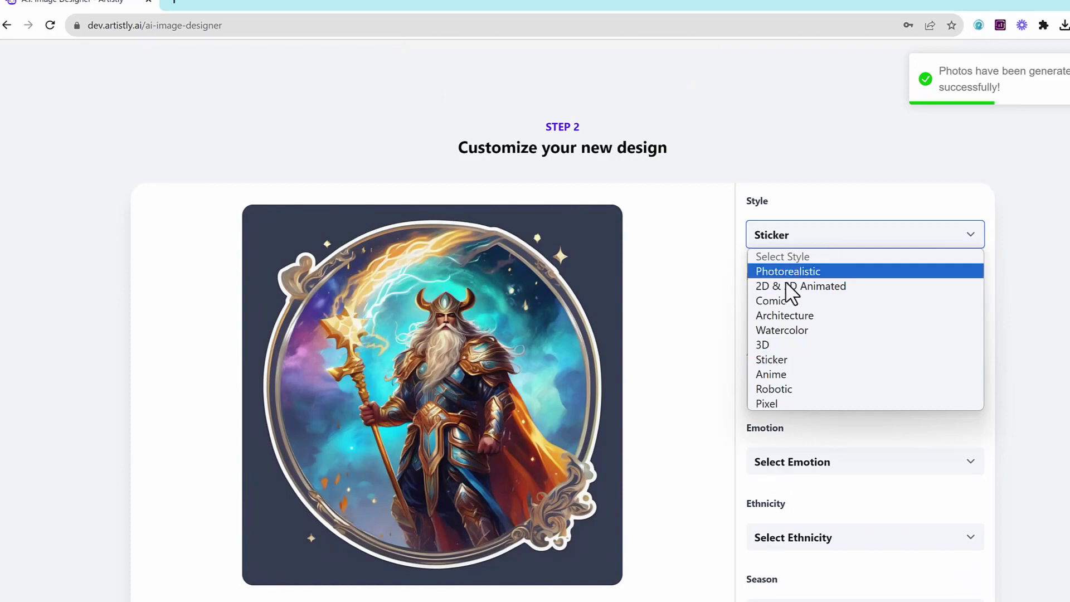
click(686, 304)
- Start a new image design and paste the prompt "cinematic photo of a woman sitting at a cafe. 35mm photograph, film, bokeh, professional, 4k, highly detailed"
scroll(696, 306, up, 10)
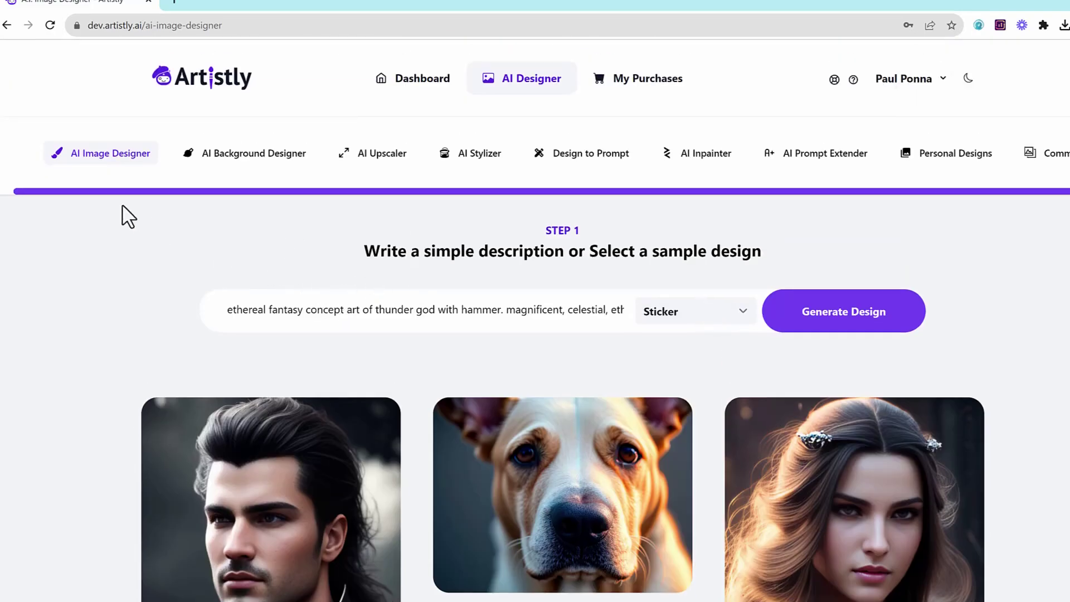
click(78, 157)
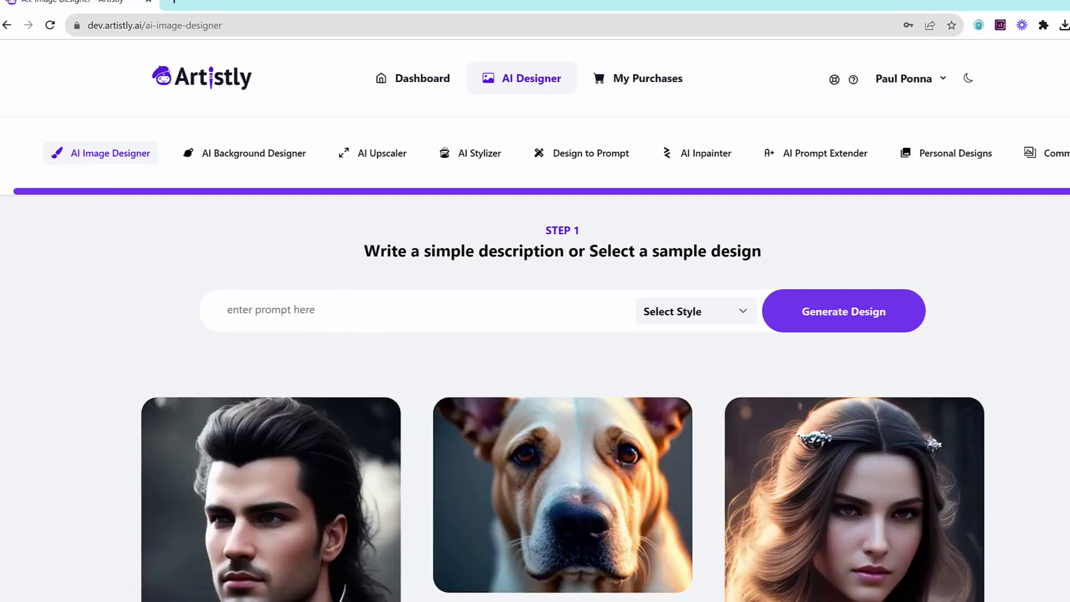
right_click(304, 306)
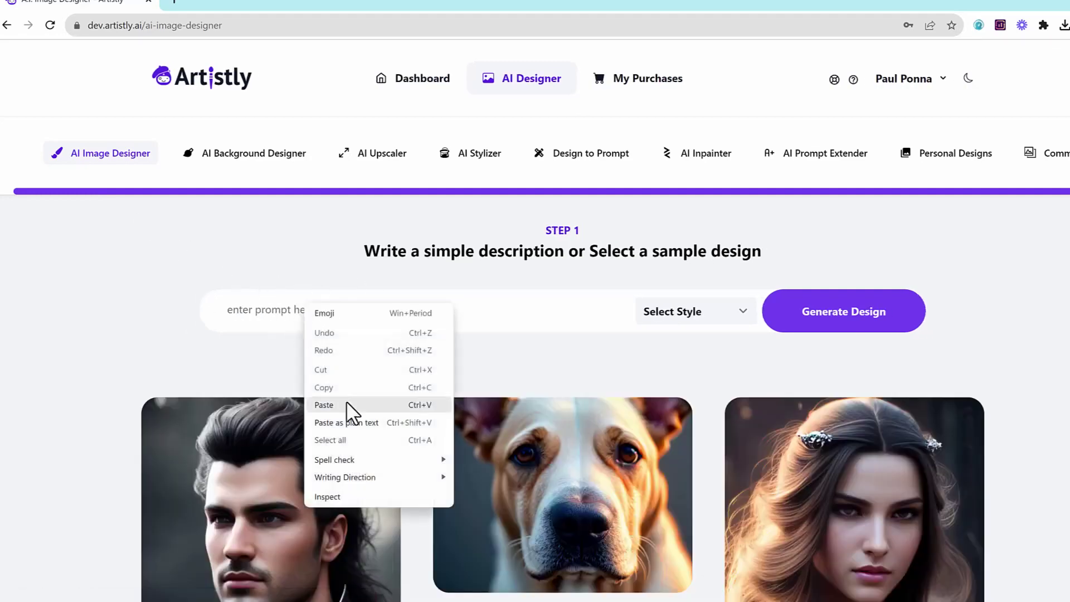
click(346, 405)
drag(529, 310, 72, 313)
drag(291, 310, 114, 342)
click(333, 355)
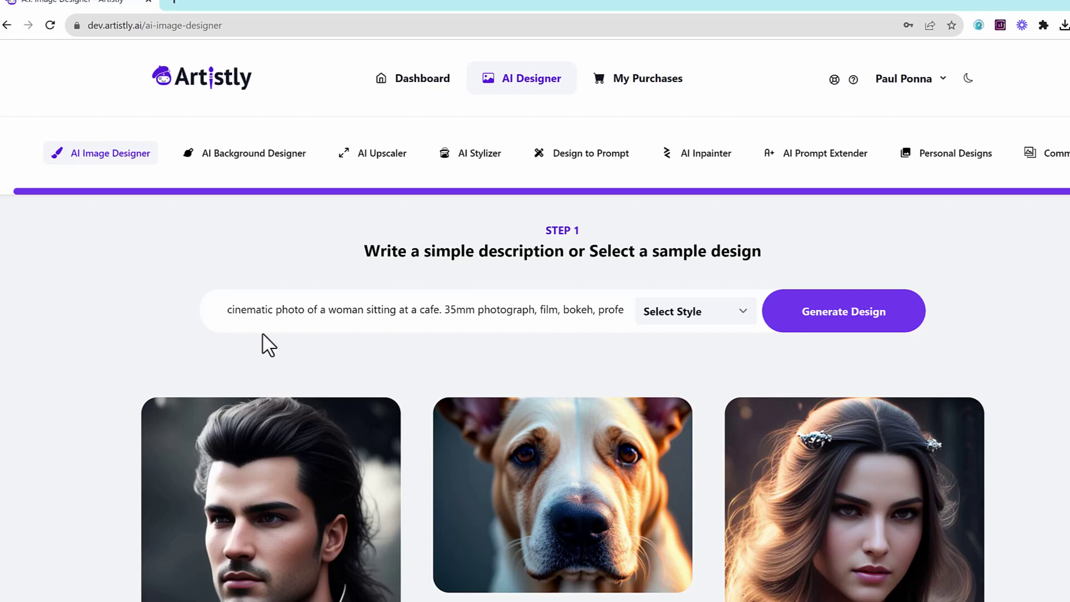
drag(226, 310, 502, 314)
click(501, 312)
mouse_move(228, 311)
mouse_down()
mouse_move(690, 319)
mouse_move(459, 316)
mouse_move(600, 306)
mouse_move(209, 306)
mouse_up()
click(406, 358)
- Choose the Photorealistic style for the prompt of the woman at a cafe and generate the design
click(676, 313)
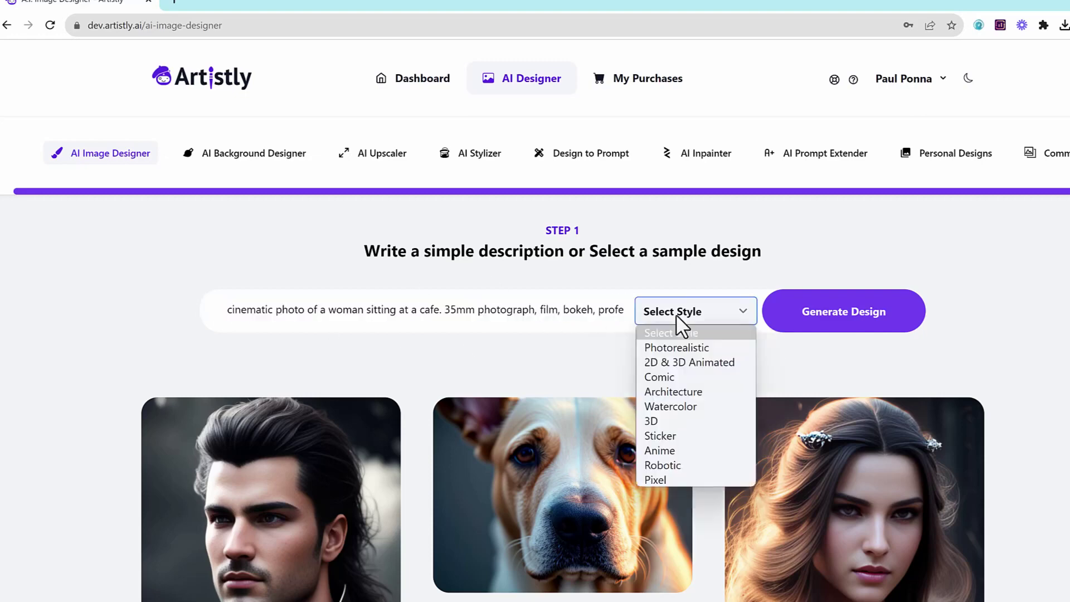
click(329, 311)
drag(329, 310, 446, 308)
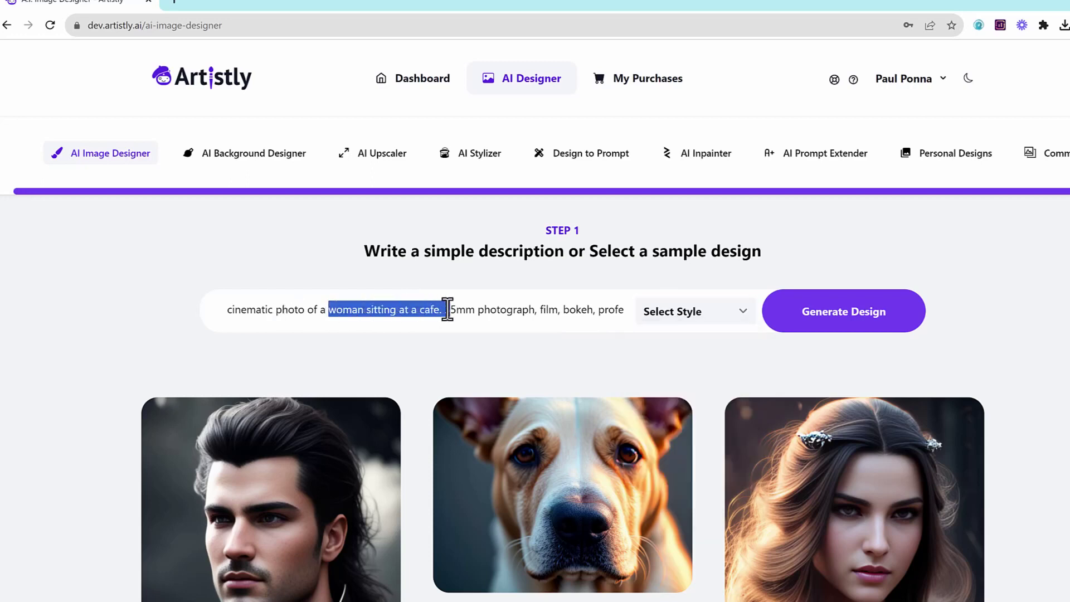
click(449, 310)
click(688, 313)
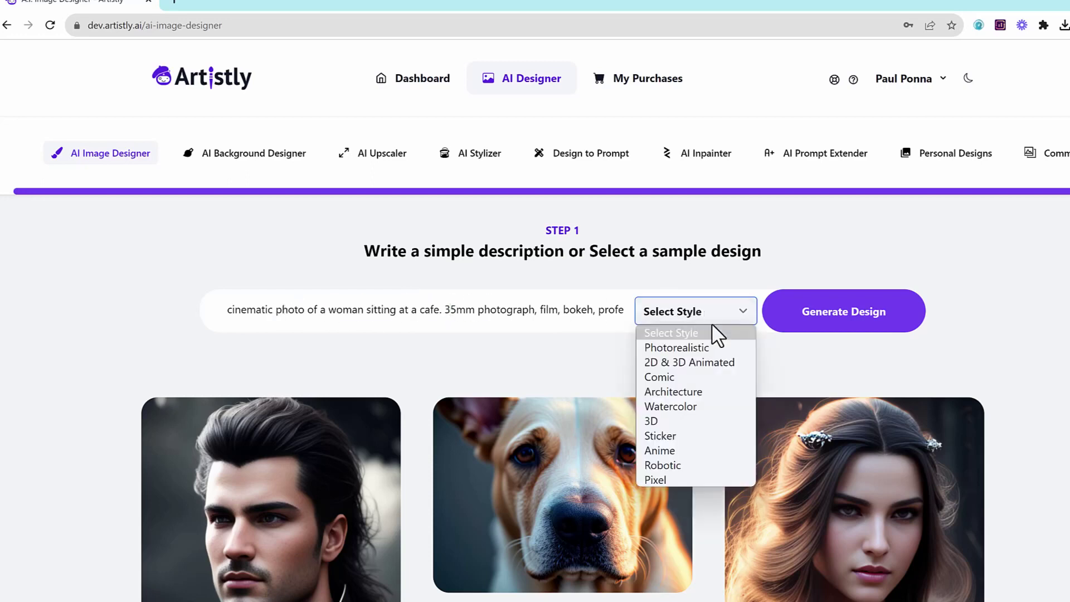
click(710, 351)
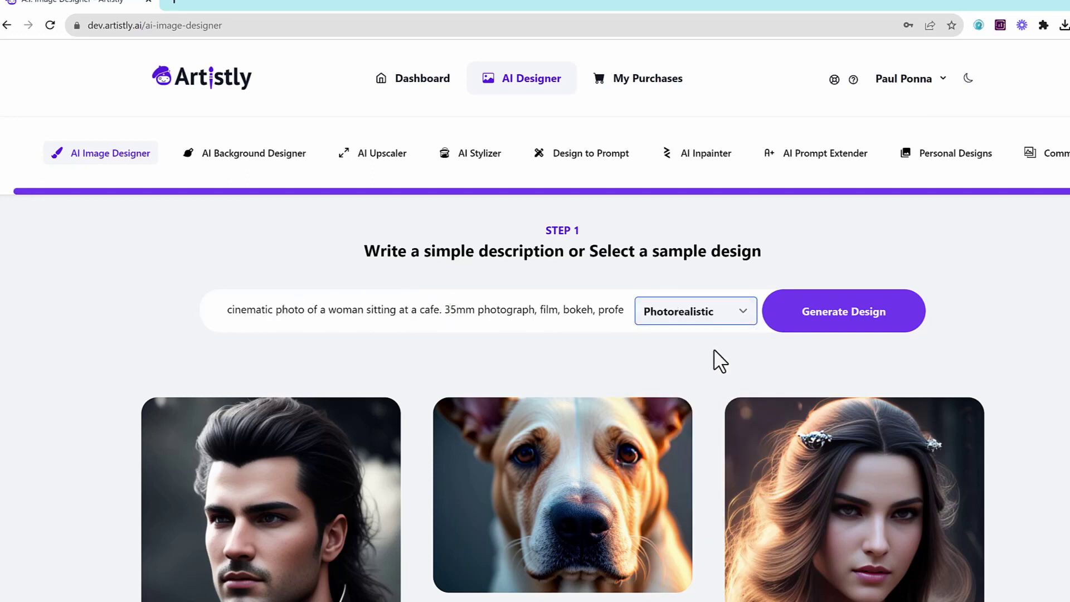
click(839, 315)
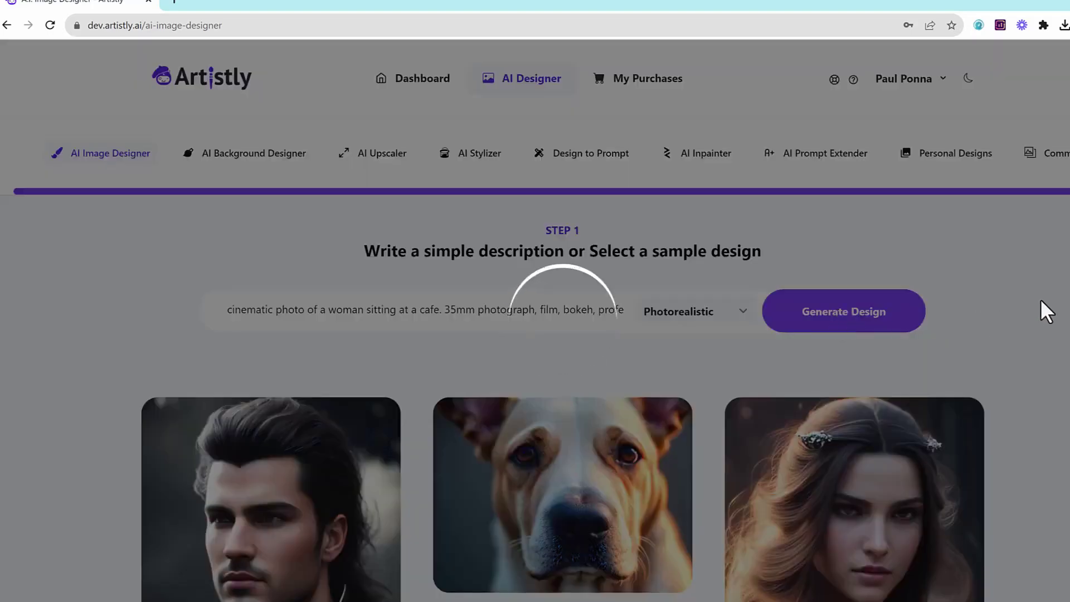
- Examine the generated cafe photo with its positive and negative prompts, and return to the prompt entry
scroll(1042, 300, down, 5)
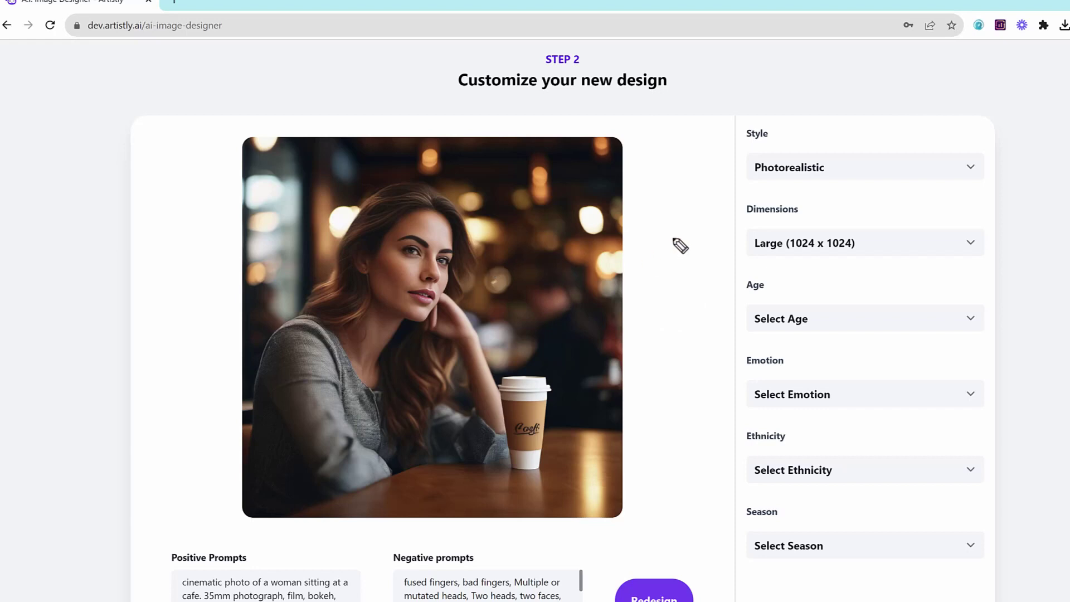
mouse_move(678, 241)
mouse_down()
mouse_move(545, 246)
mouse_move(573, 283)
mouse_up()
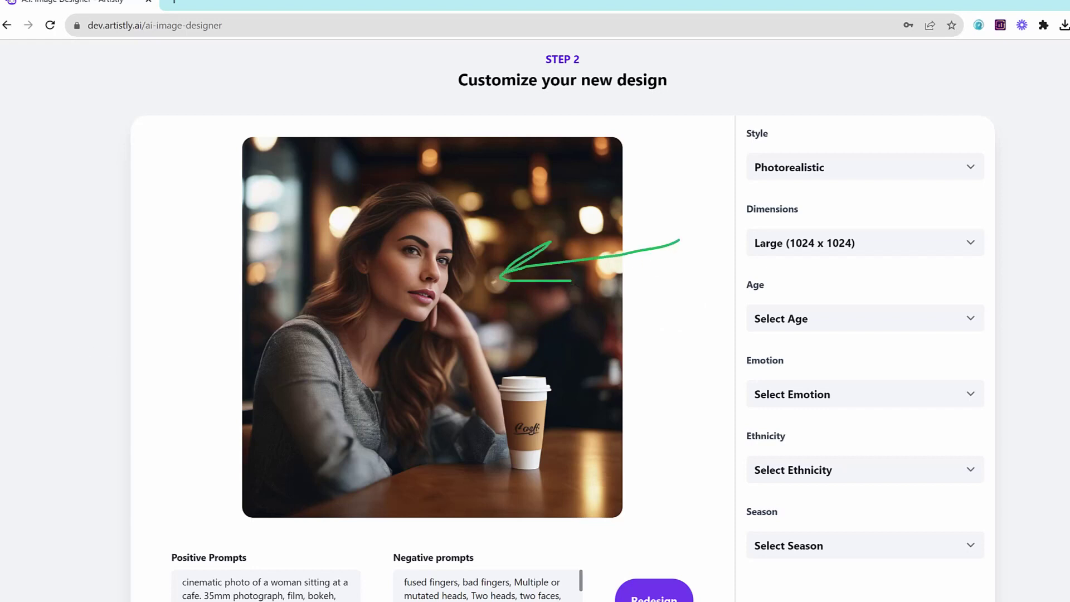
scroll(736, 418, down, 1)
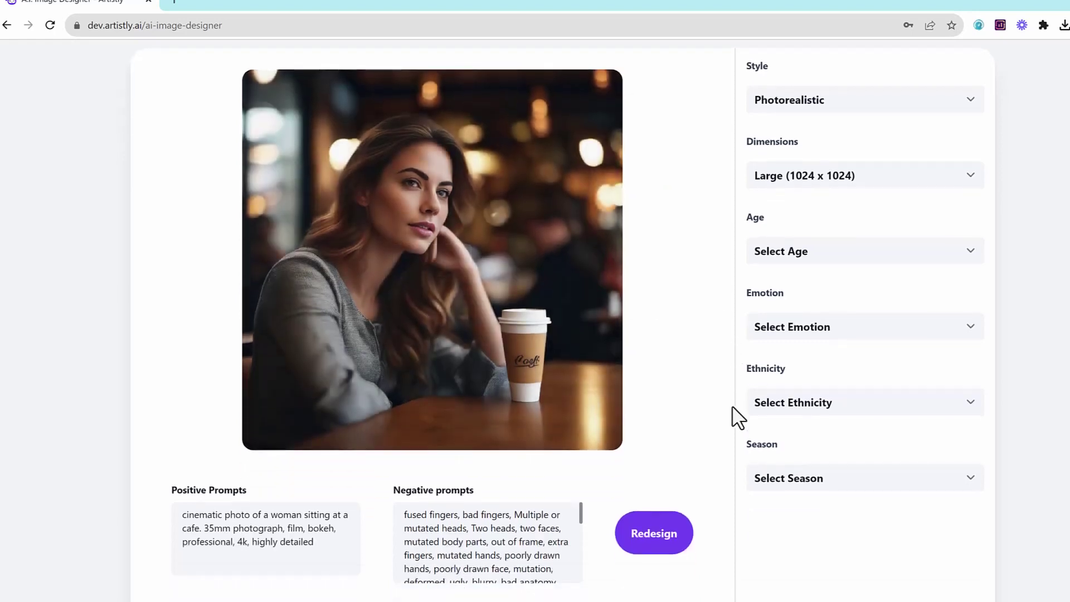
scroll(735, 418, up, 1)
scroll(735, 418, up, 1)
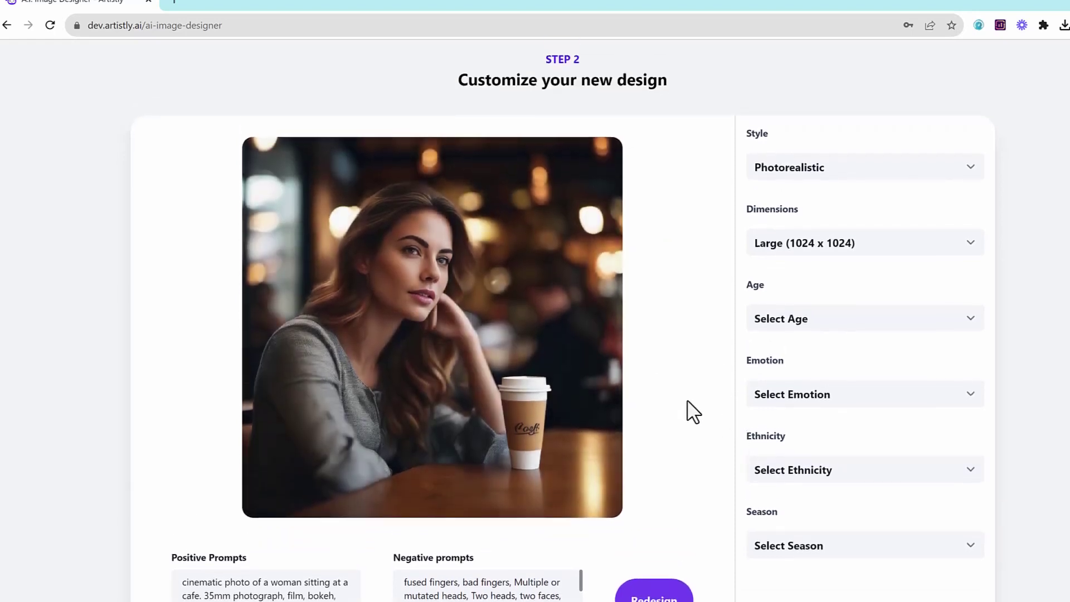
scroll(687, 400, up, 15)
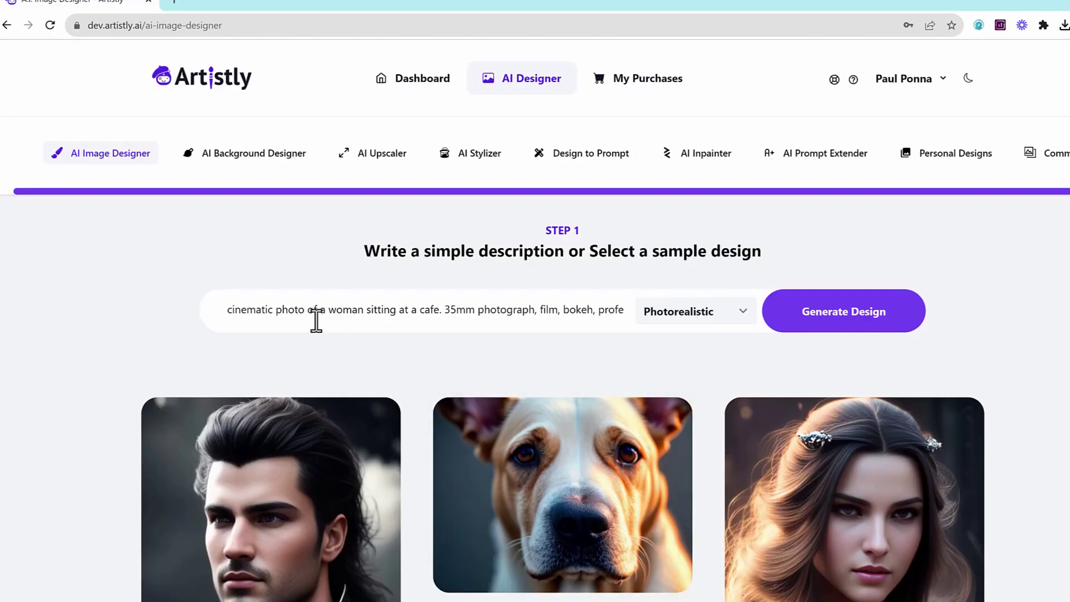
- Change the style of the generated cafe photo to 2D & 3D Animated and redesign it
drag(223, 310, 517, 321)
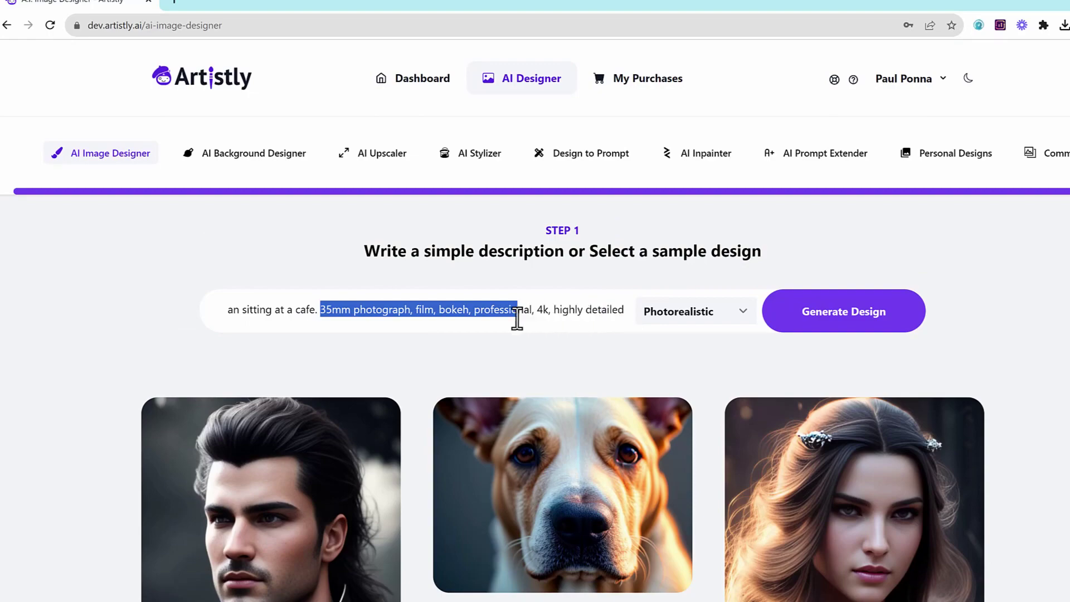
click(517, 320)
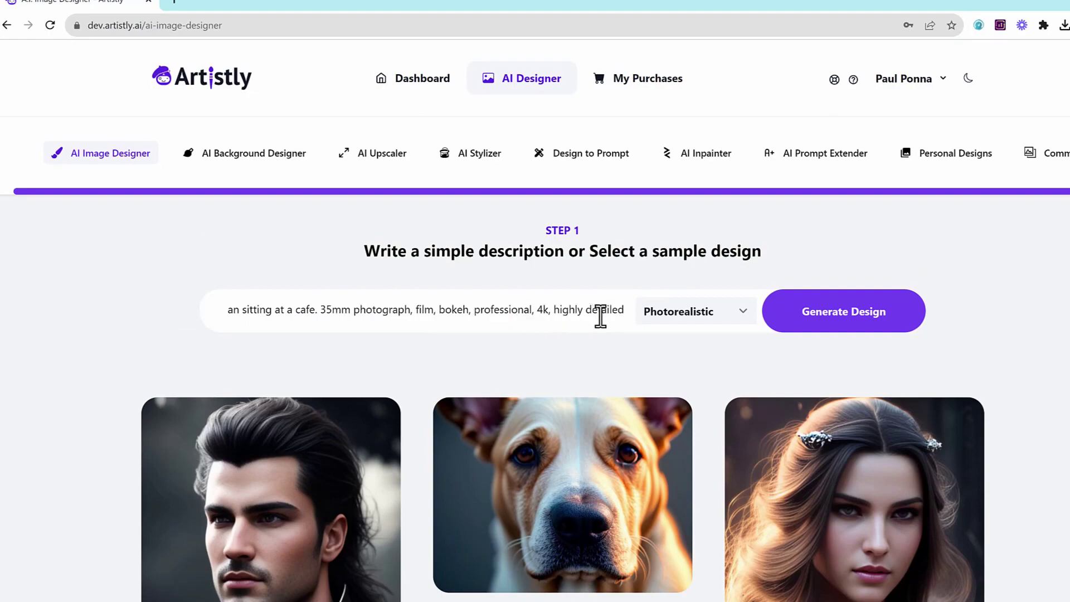
scroll(125, 279, down, 10)
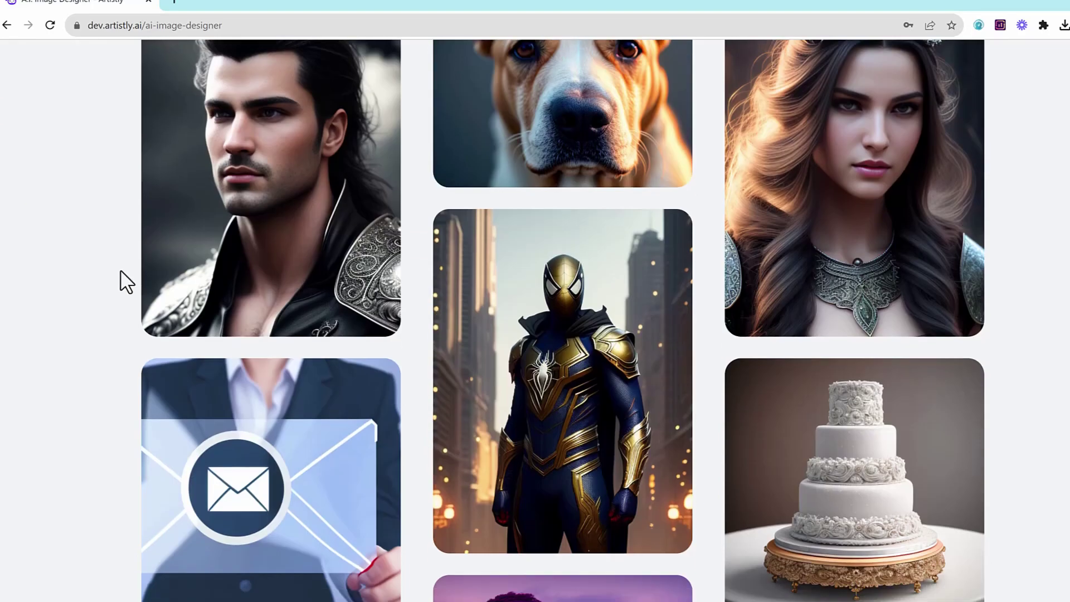
scroll(122, 280, down, 6)
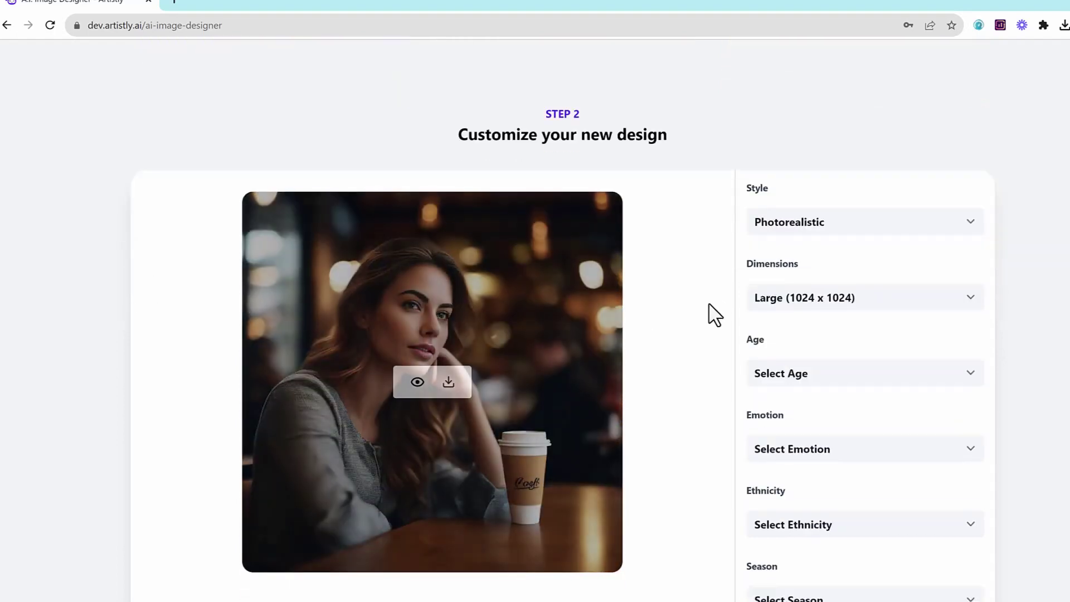
click(786, 223)
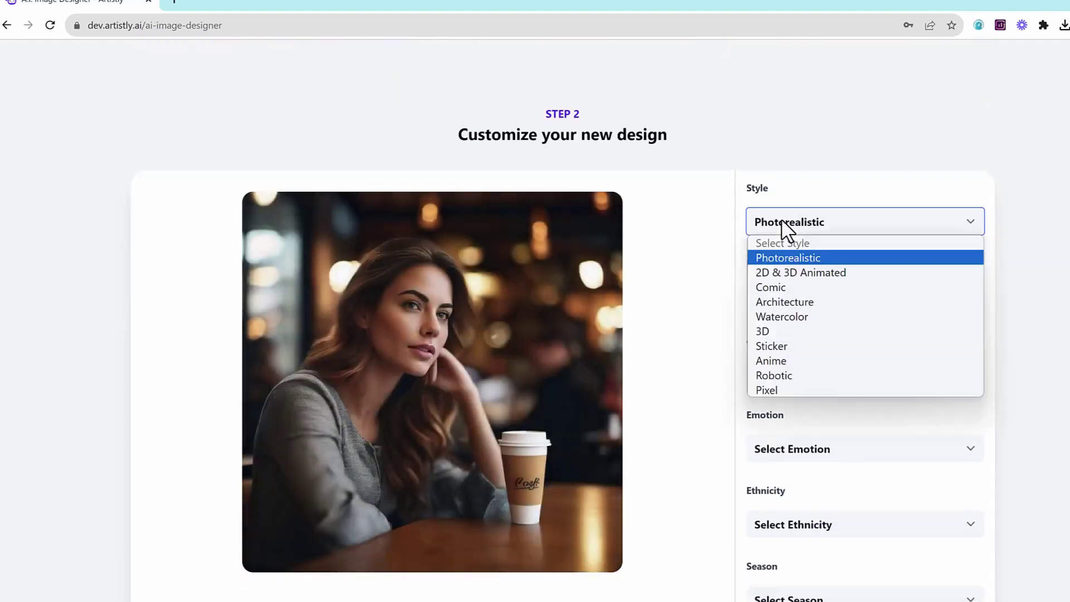
click(816, 272)
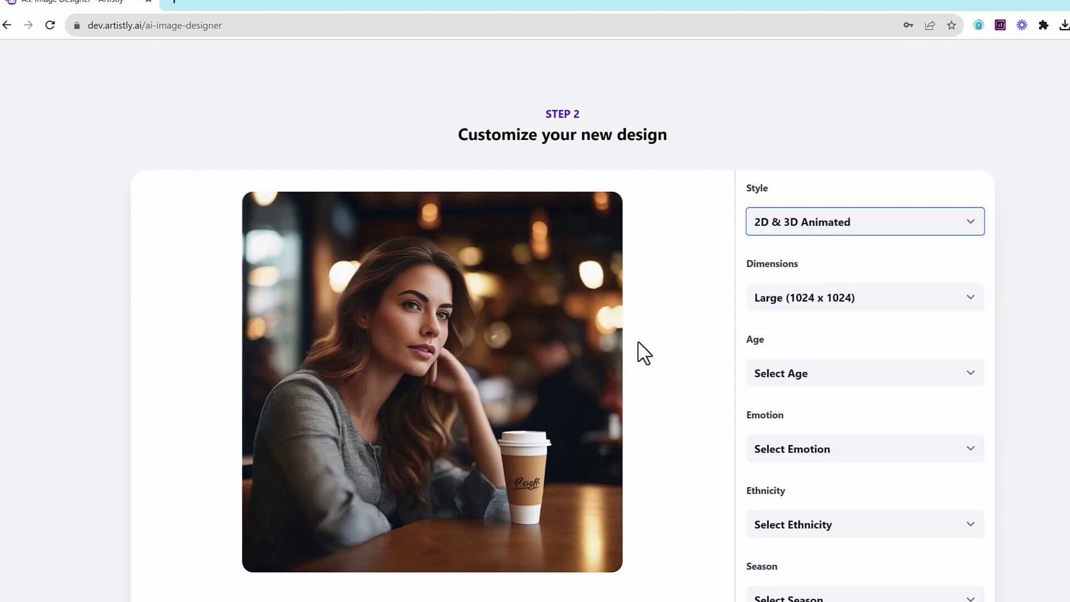
click(763, 219)
click(724, 238)
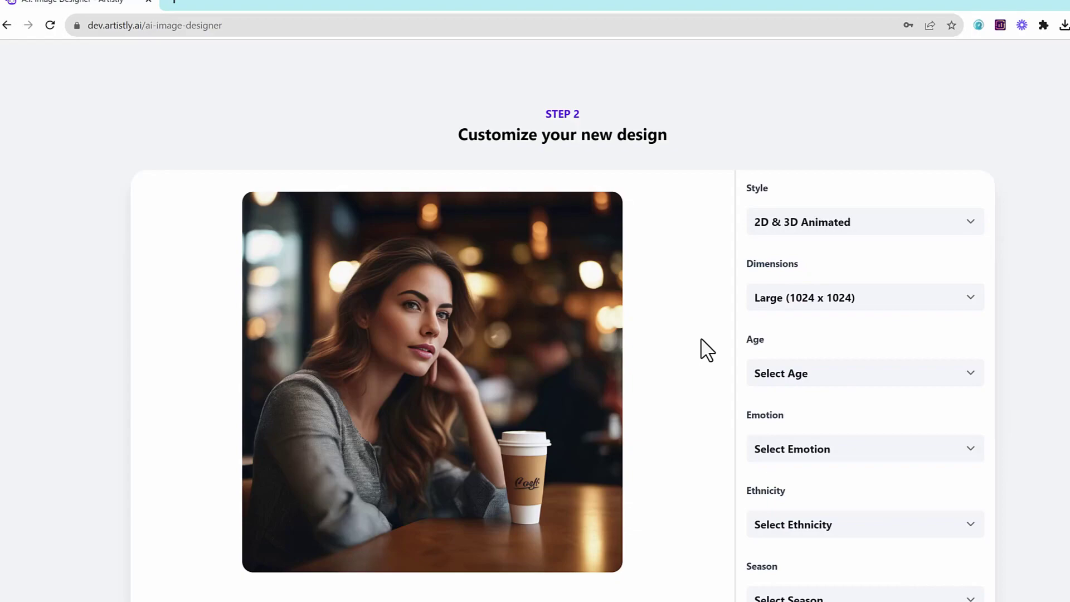
scroll(707, 350, down, 2)
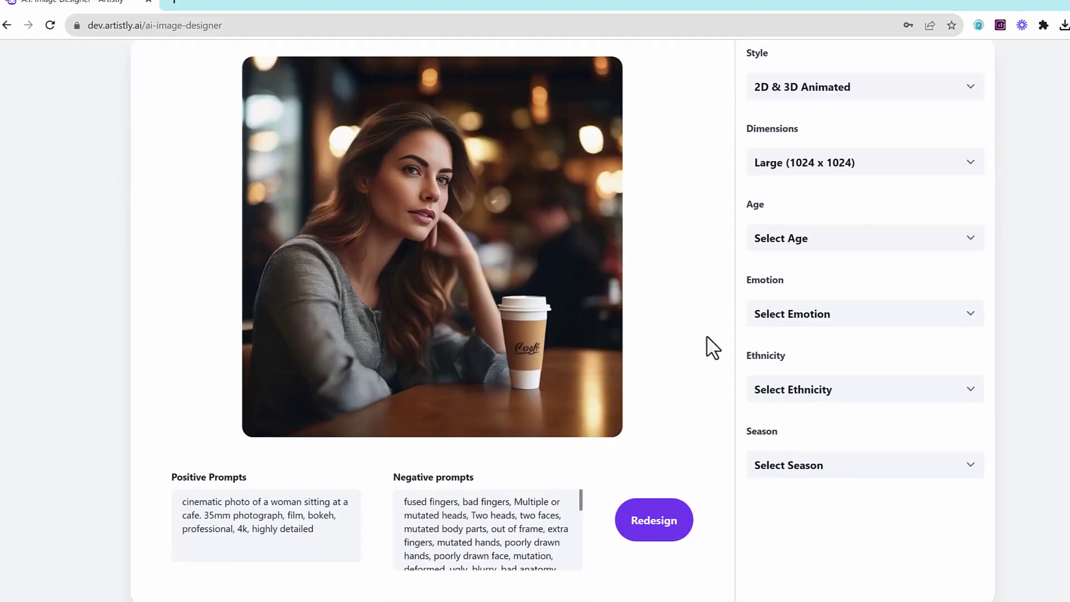
scroll(703, 413, up, 15)
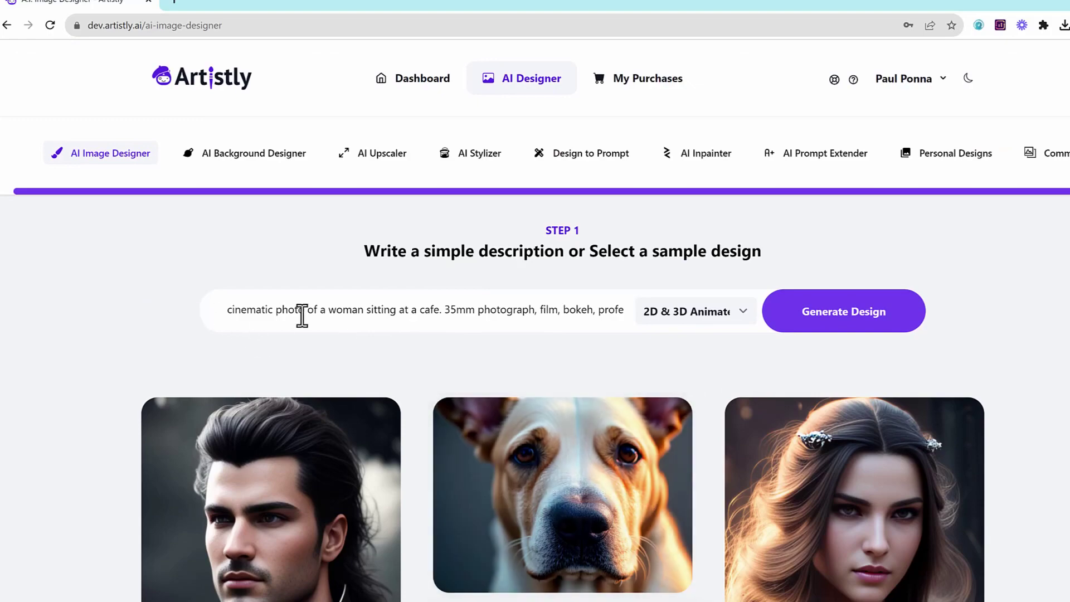
scroll(301, 316, down, 15)
scroll(699, 393, up, 3)
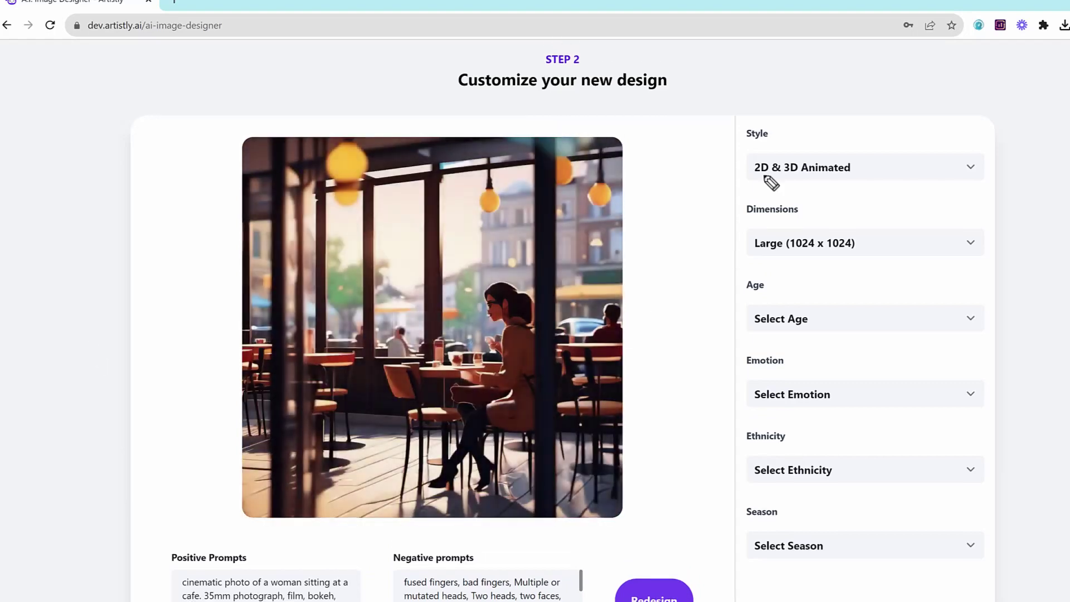
- Examine the animated cafe image with its style setting and positive prompt, and check the other styles available
mouse_move(722, 139)
mouse_down()
mouse_move(976, 174)
mouse_move(758, 144)
mouse_up()
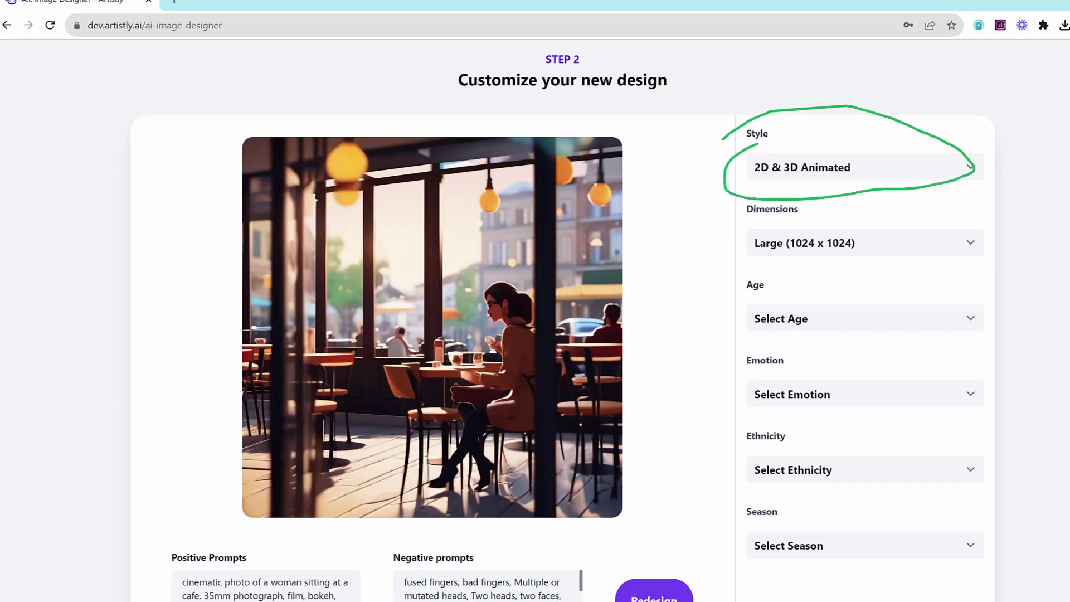
scroll(692, 473, down, 1)
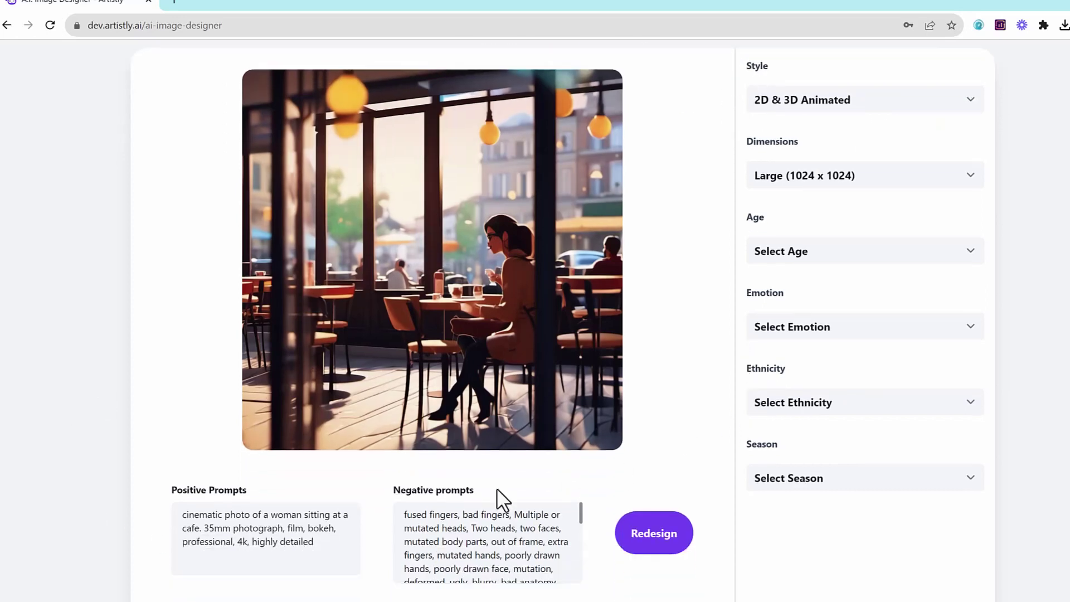
mouse_move(245, 514)
mouse_down()
mouse_move(329, 513)
mouse_move(339, 541)
mouse_up()
click(339, 542)
scroll(700, 375, up, 1)
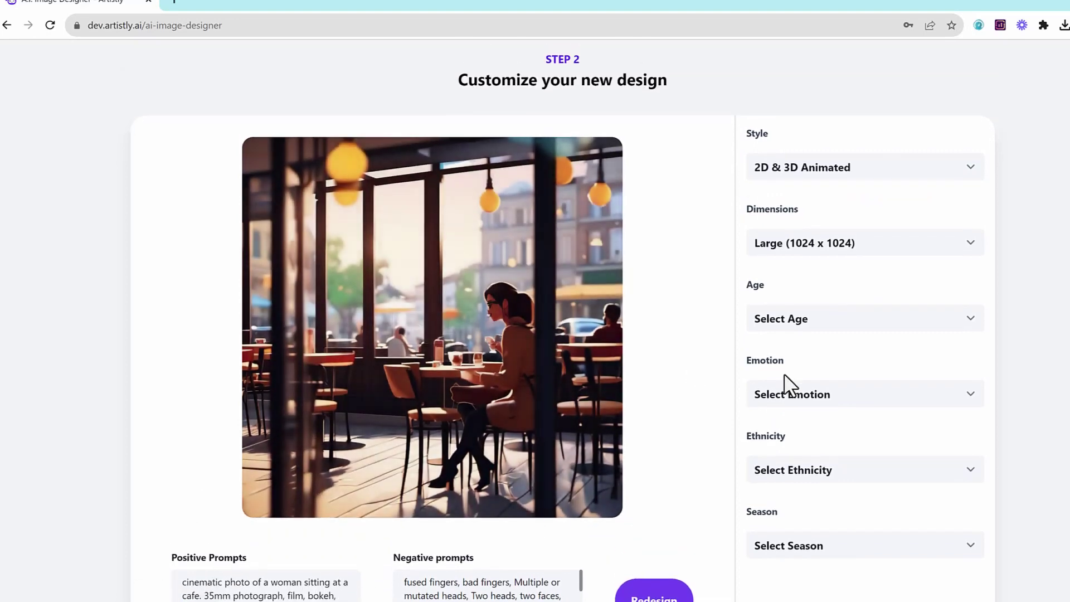
click(894, 170)
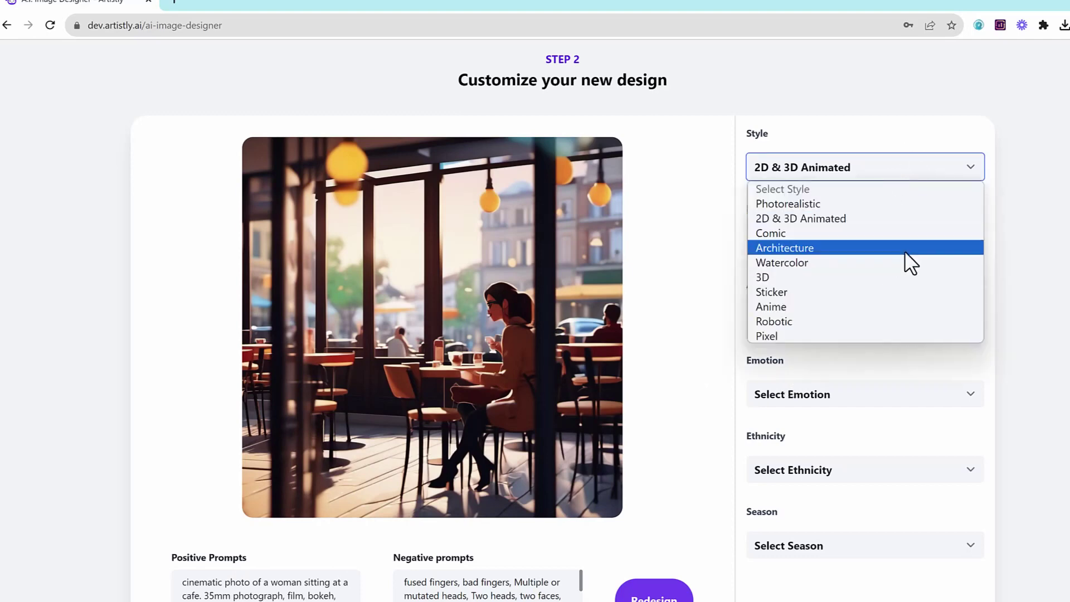
click(1061, 312)
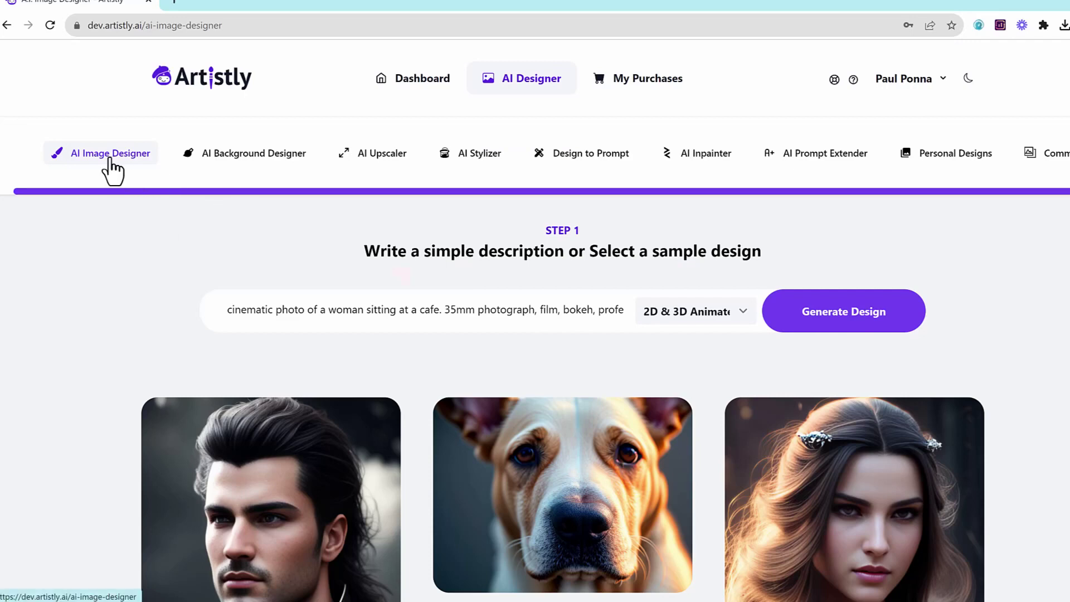
- Start a new image design and paste the prompt template "ethereal fantasy concept art of {prompt} . magnificent, celestial, ethereal, painterly, epic, majestic"
click(111, 156)
right_click(326, 315)
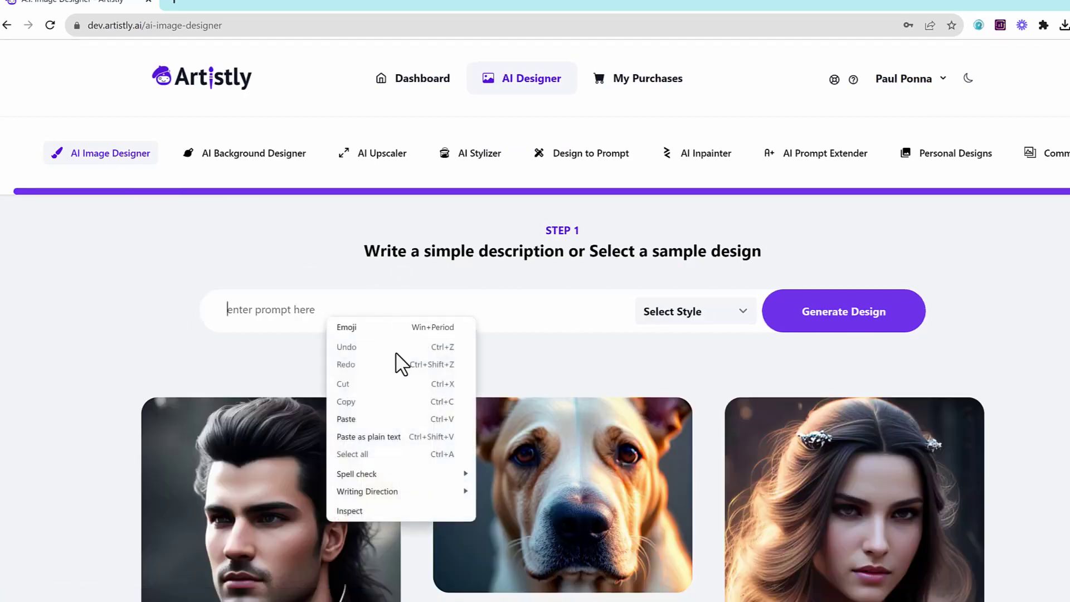
click(365, 419)
drag(322, 310, 273, 312)
double_click(210, 313)
click(410, 319)
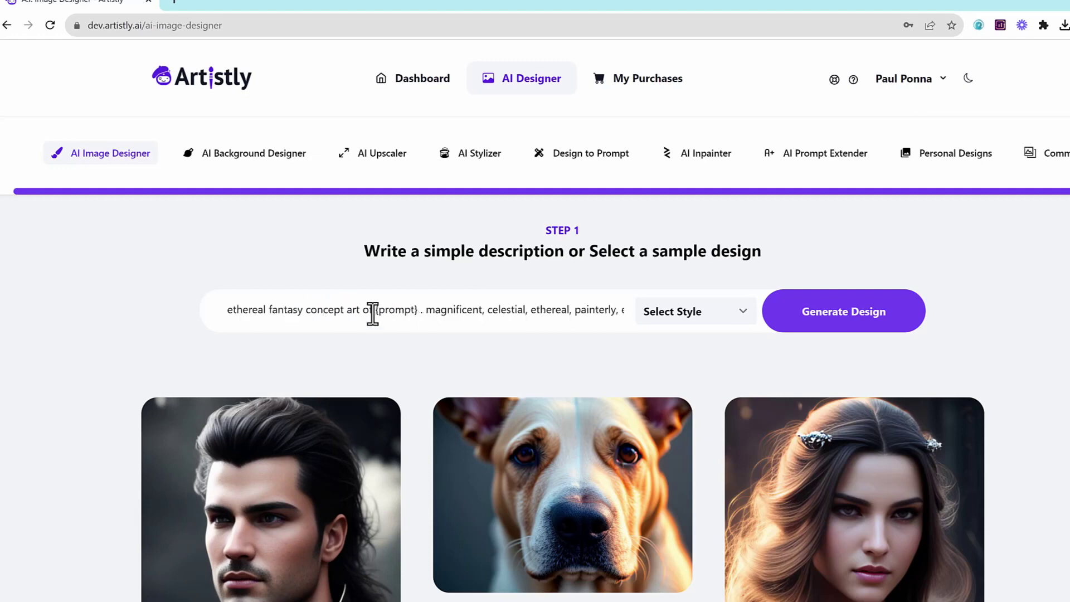
- Replace the {prompt} placeholder in the ethereal fantasy prompt with "woman sitting in a cafe"
drag(380, 313, 407, 315)
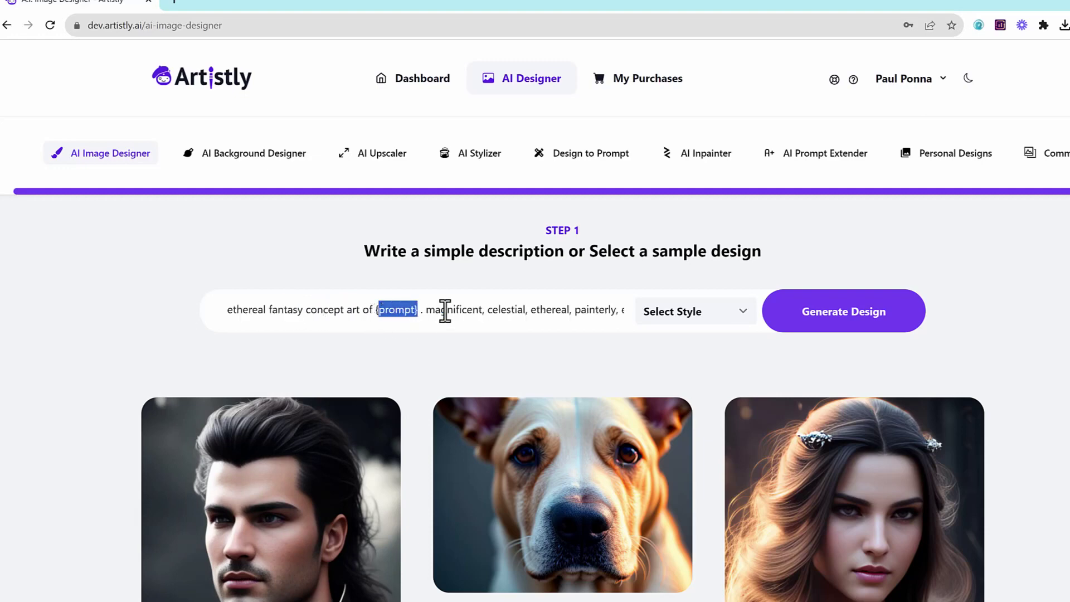
key(BackSpace)
key(BackSpace)
text(woman sit)
text(ting in a cafe)
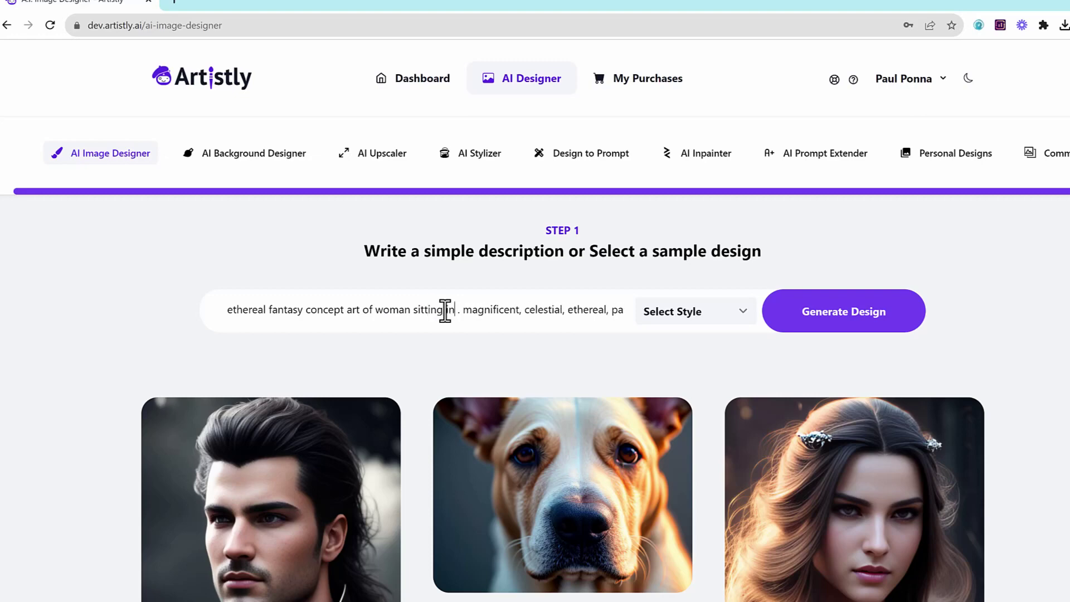
drag(518, 309, 689, 329)
click(473, 322)
- Choose the 2D & 3D Animated style for the ethereal fantasy prompt and generate the design
click(717, 323)
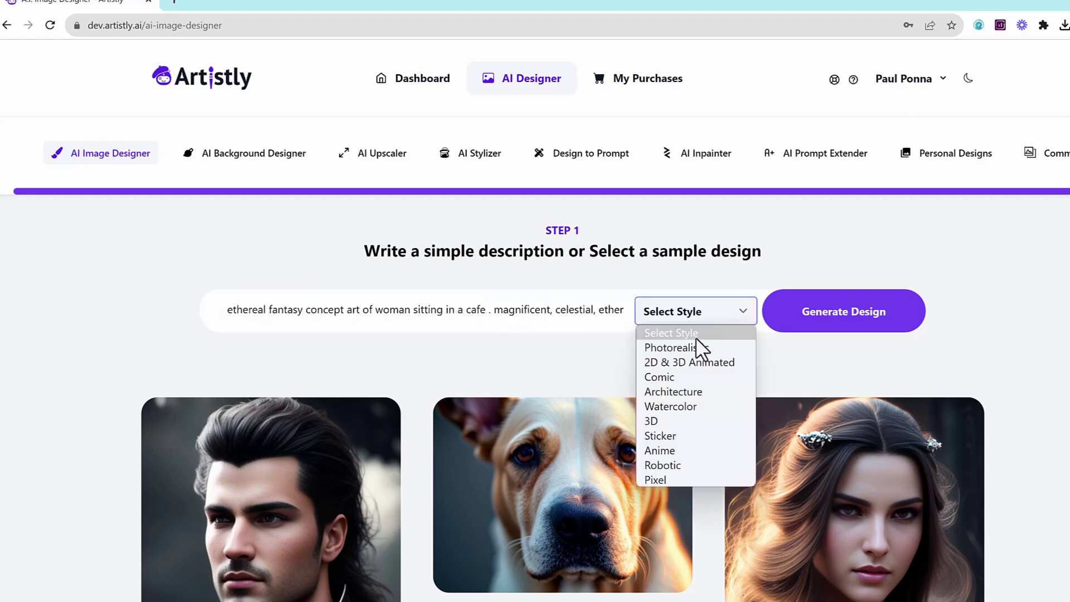
click(691, 362)
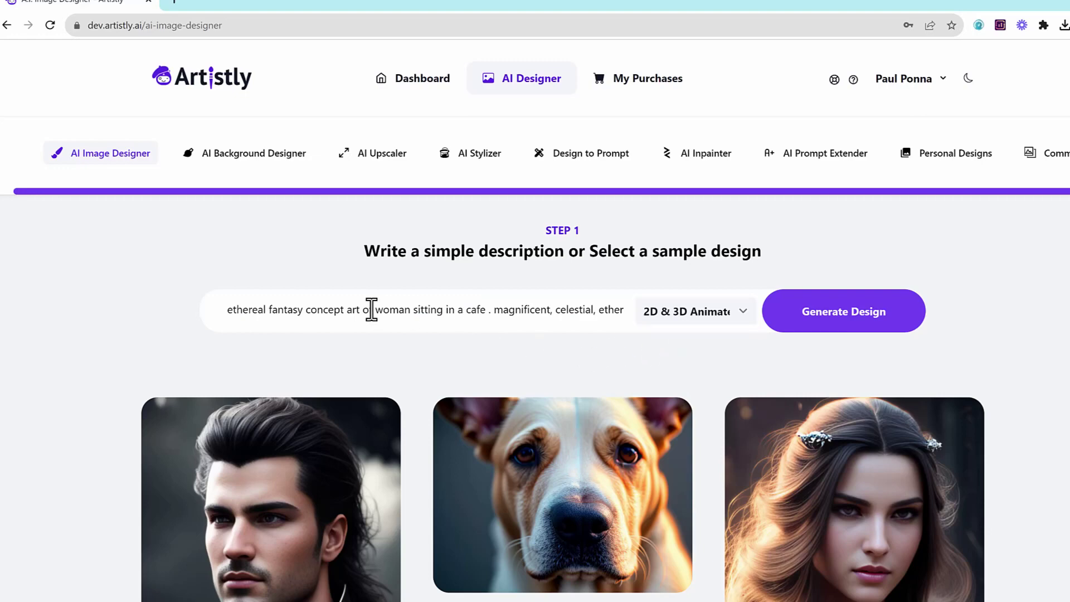
drag(384, 309, 139, 327)
drag(337, 311, 105, 313)
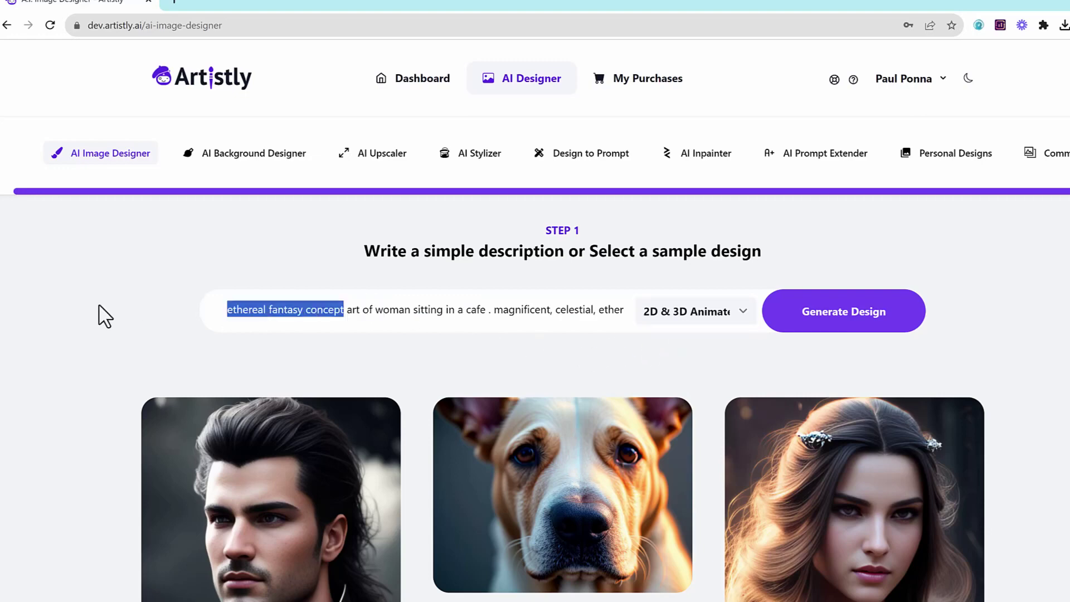
click(345, 304)
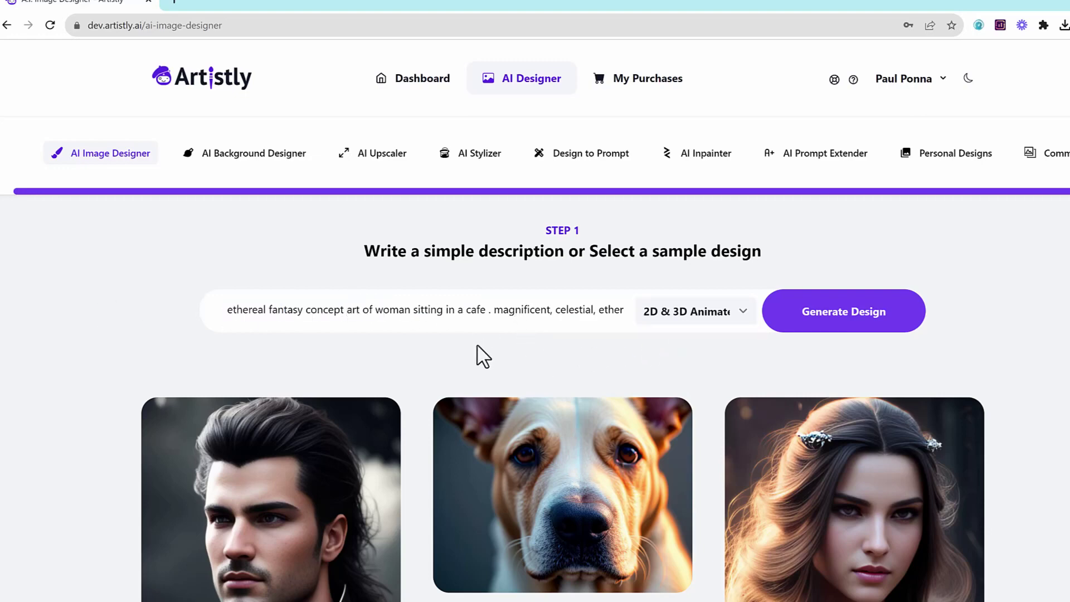
click(861, 329)
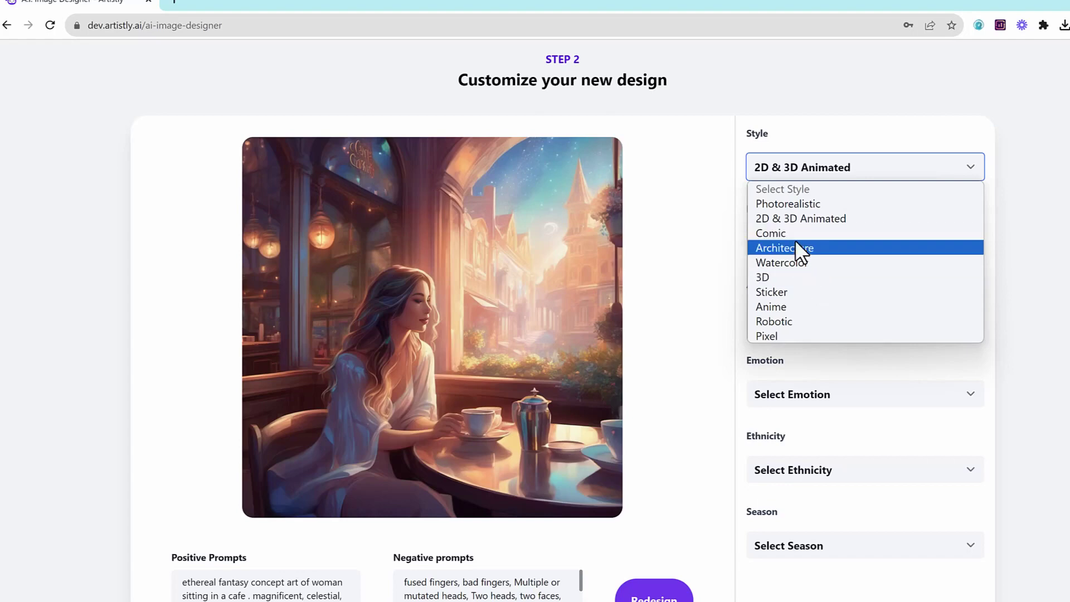
- Change the style of the ethereal fantasy cafe image to Sticker and redesign it
click(793, 290)
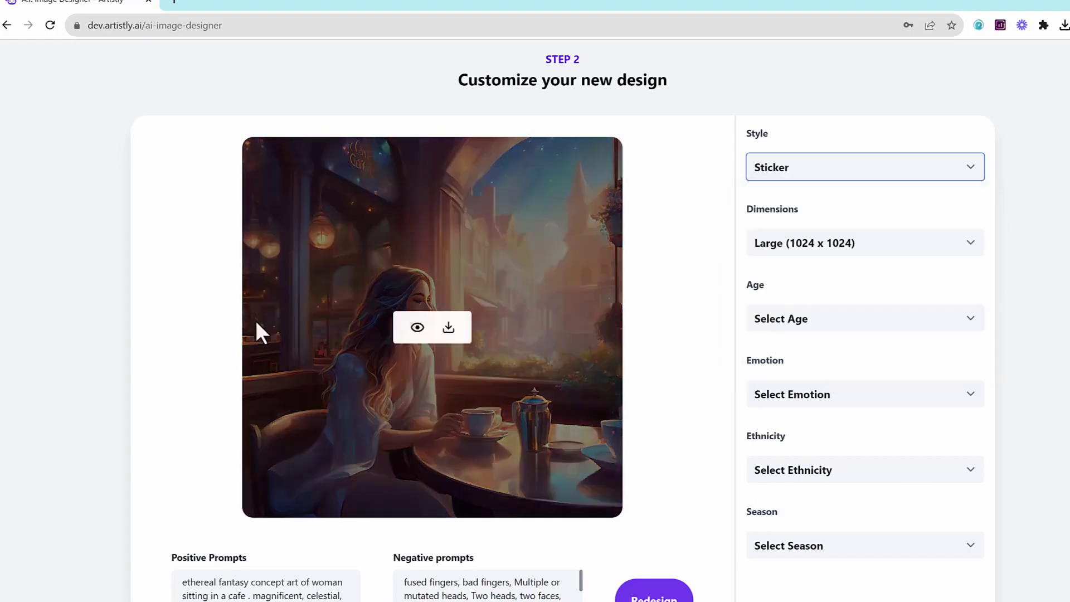
scroll(718, 460, down, 1)
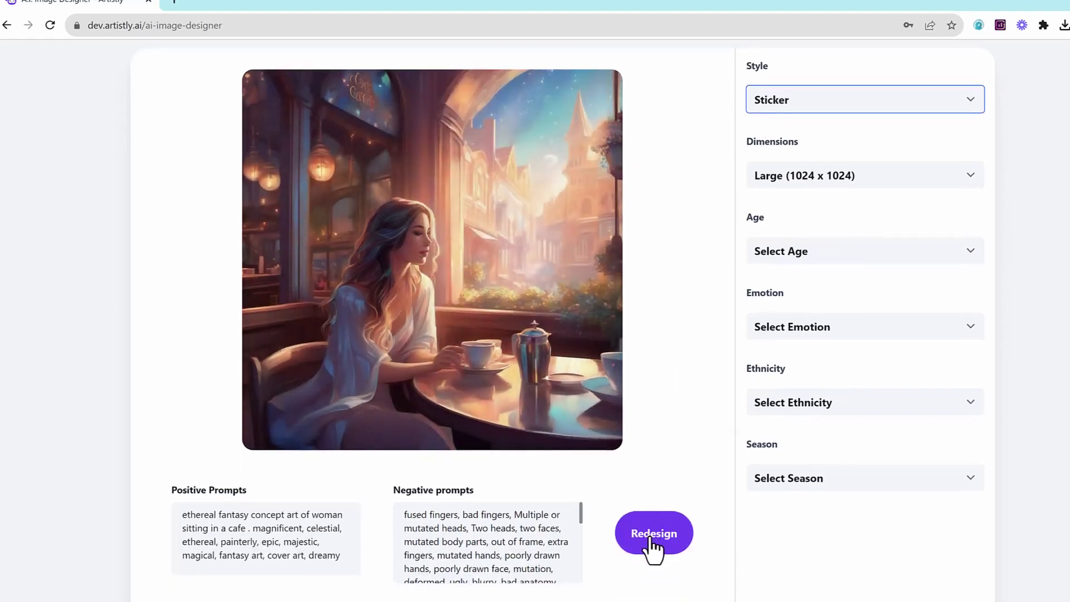
click(653, 549)
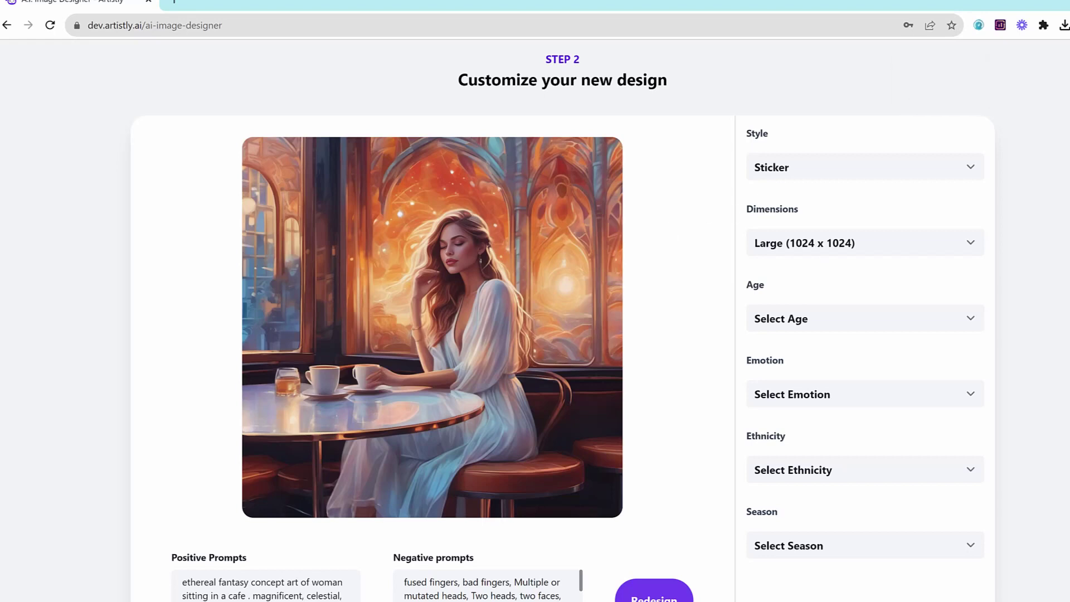
- Examine the sticker-style redesign of the woman in the cafe along with its prompts and customization settings
mouse_move(657, 196)
mouse_down()
mouse_move(518, 227)
mouse_move(557, 232)
mouse_up()
mouse_move(714, 423)
mouse_down()
mouse_move(552, 358)
mouse_move(592, 343)
mouse_up()
scroll(716, 377, up, 1)
scroll(688, 382, down, 2)
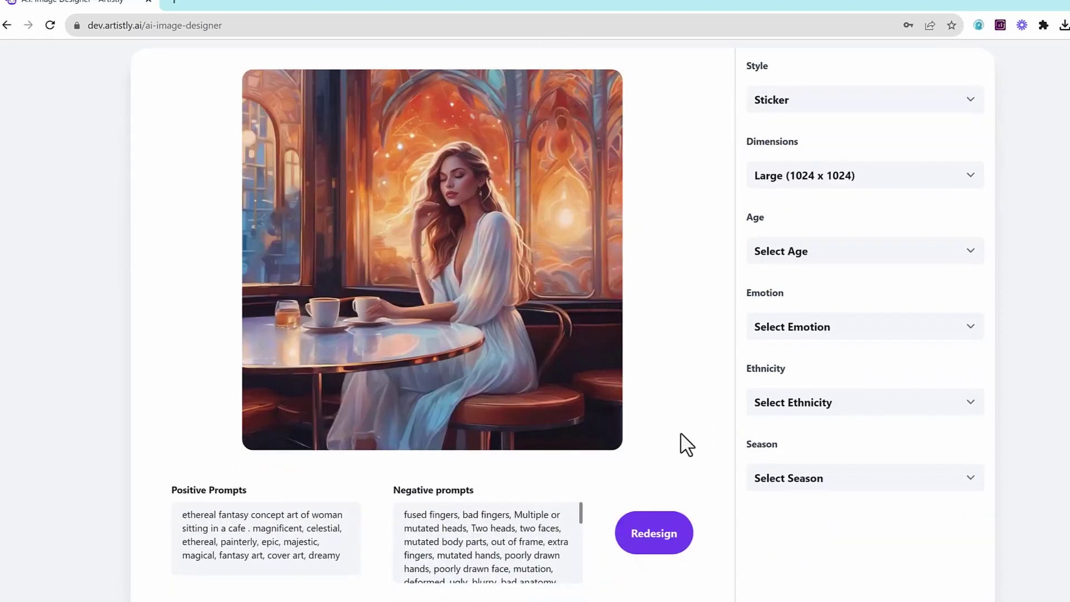
scroll(709, 430, up, 3)
scroll(713, 431, up, 1)
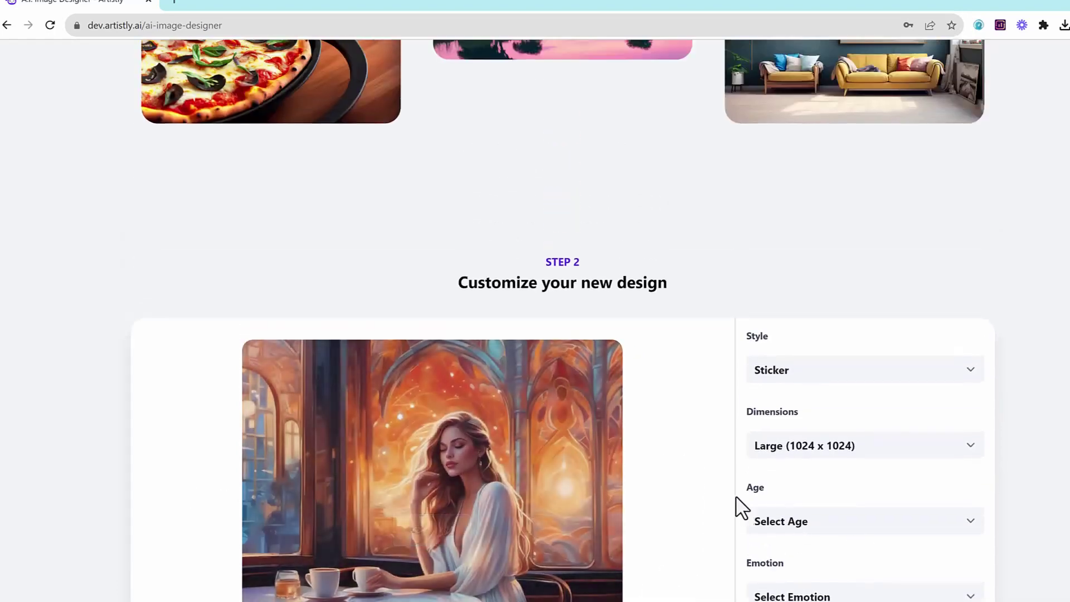
scroll(674, 477, up, 1)
scroll(730, 469, down, 1)
scroll(734, 476, up, 1)
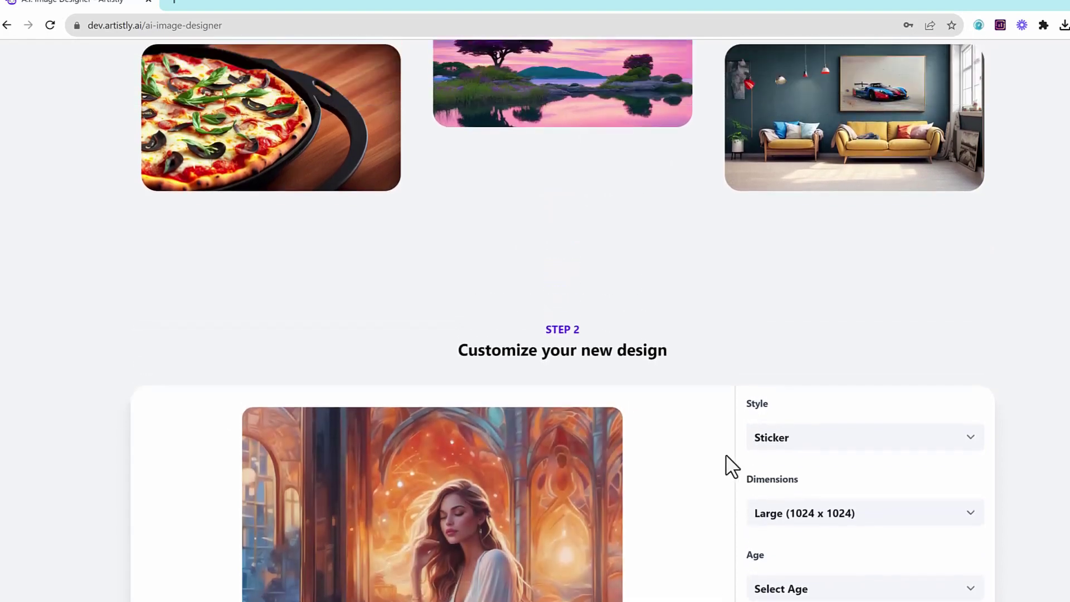
scroll(730, 454, down, 2)
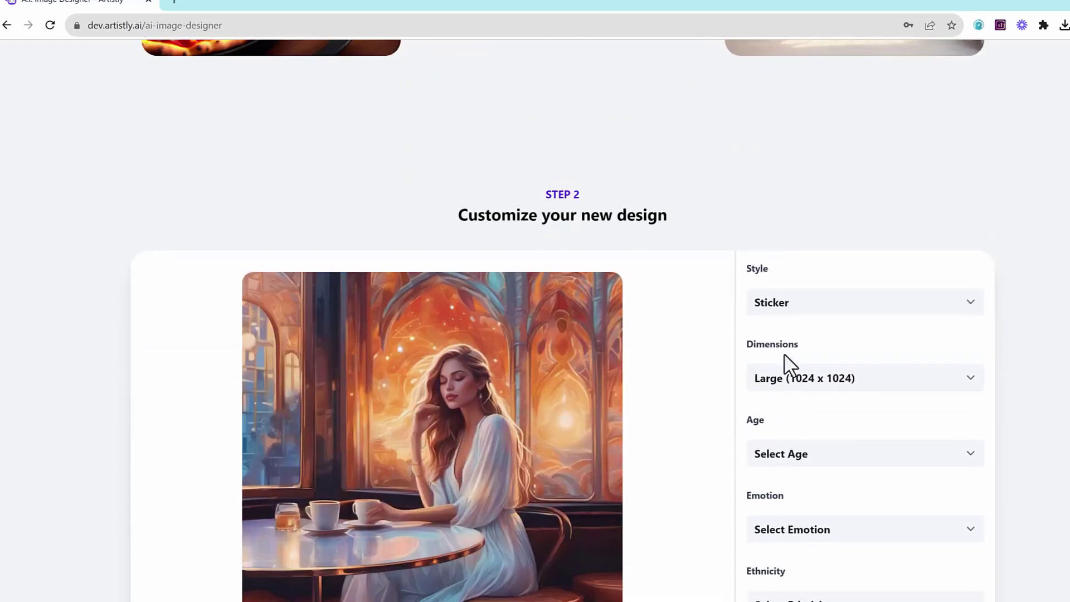
- Switch the ethereal fantasy cafe design from Sticker to the Comic style and redesign it
click(805, 305)
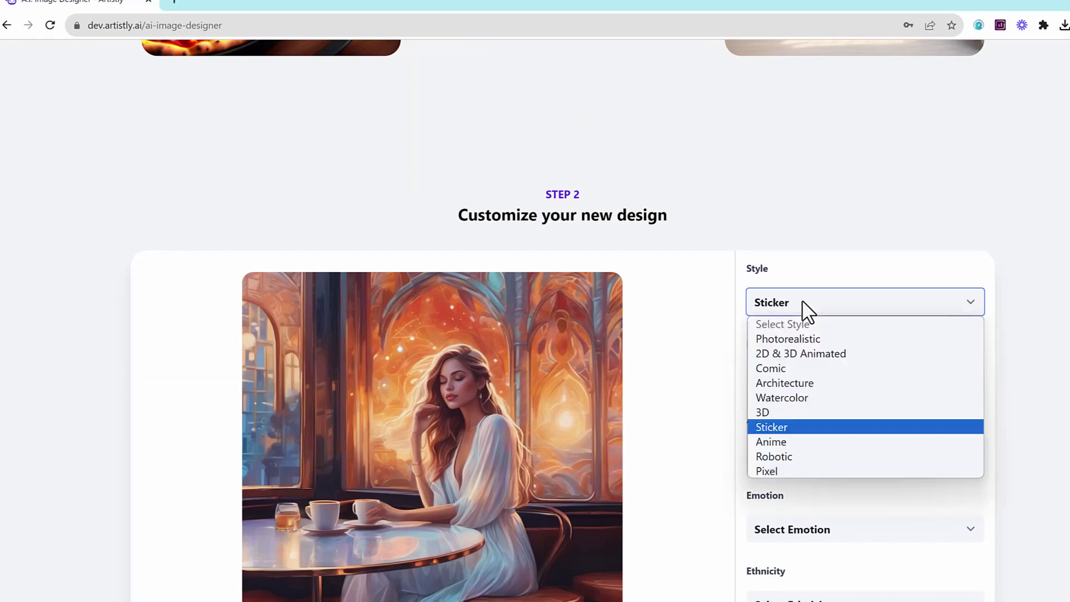
click(791, 369)
scroll(691, 384, down, 1)
scroll(691, 385, down, 2)
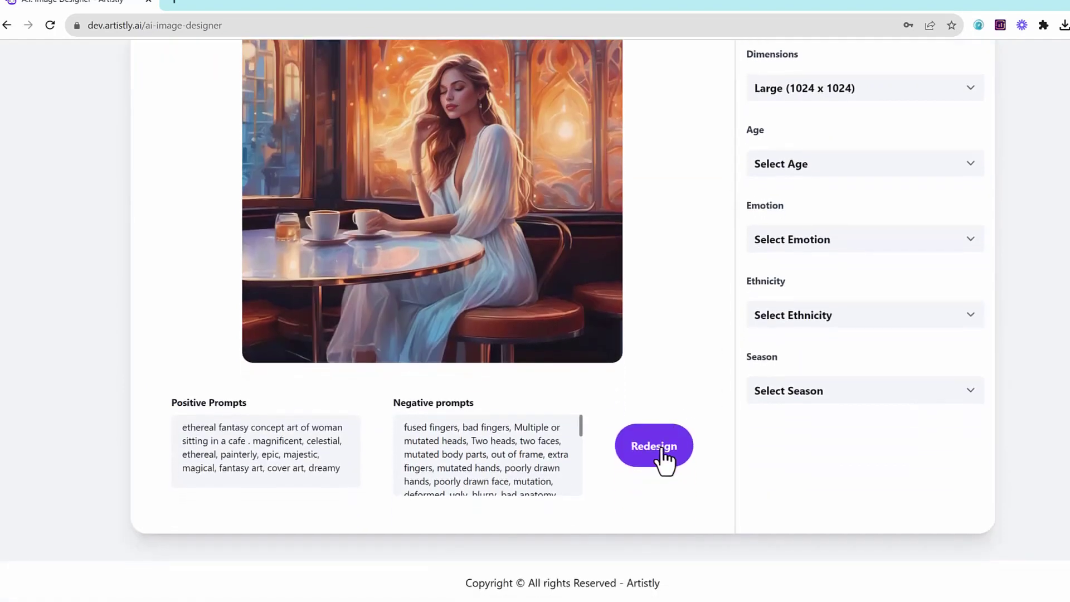
click(664, 461)
scroll(535, 320, up, 2)
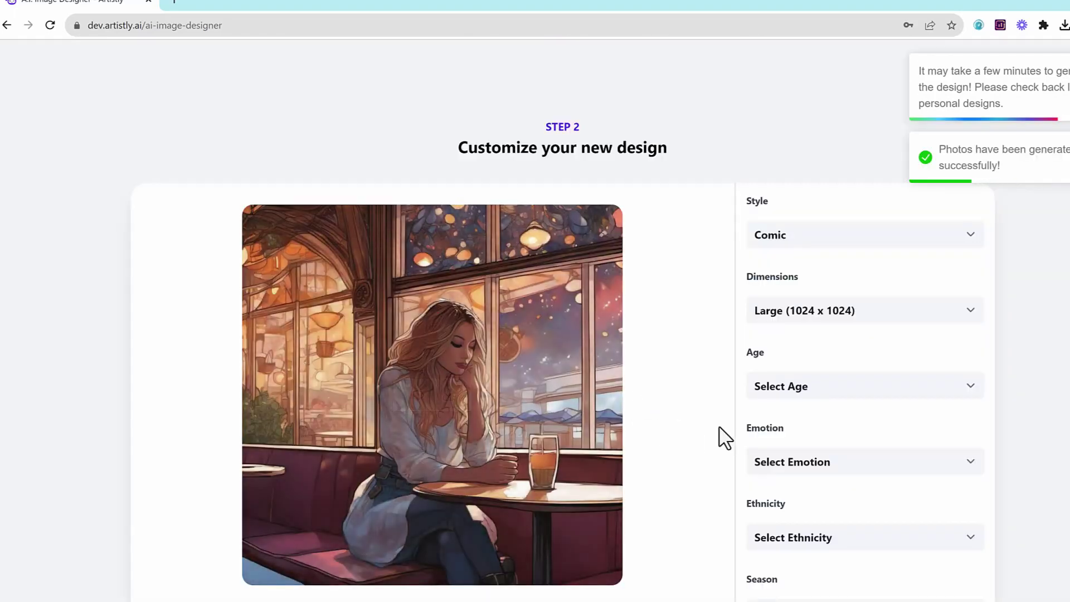
mouse_move(460, 289)
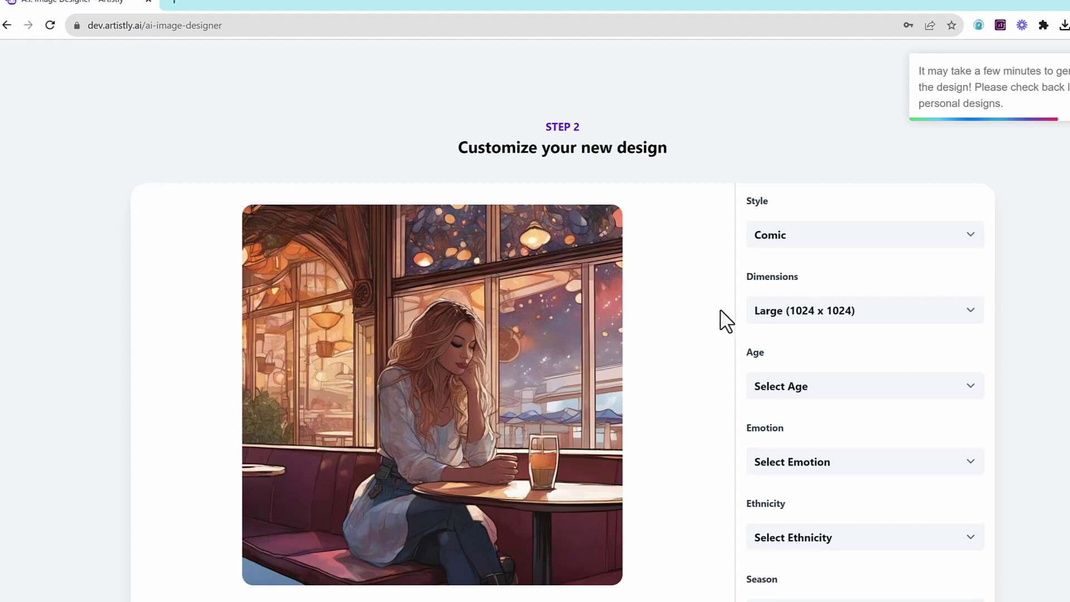
- Review the available style options for the comic cafe design and return to the description prompt in Step 1
click(807, 238)
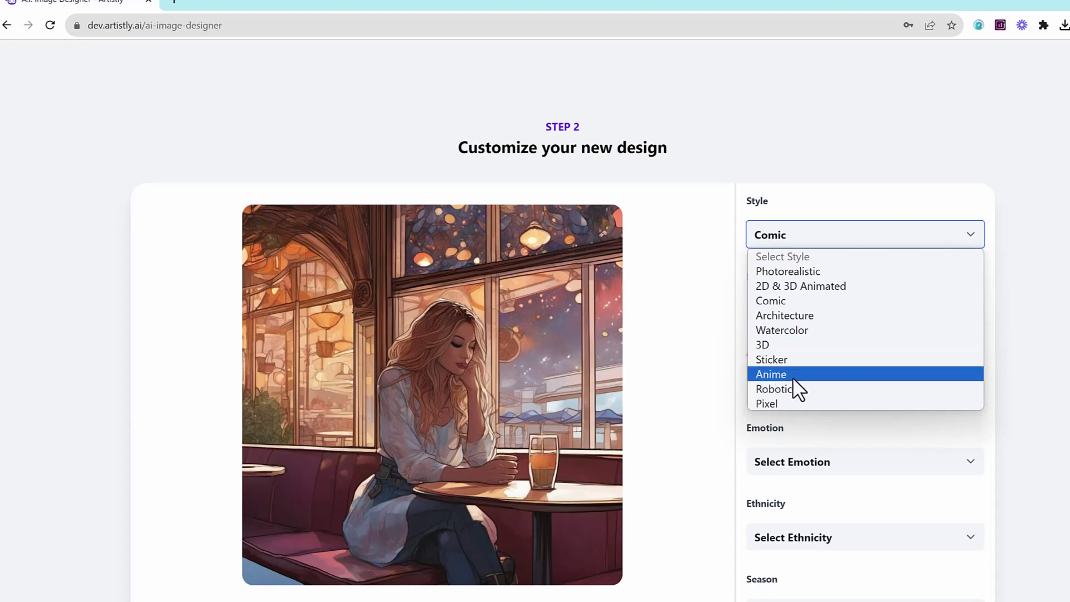
click(708, 364)
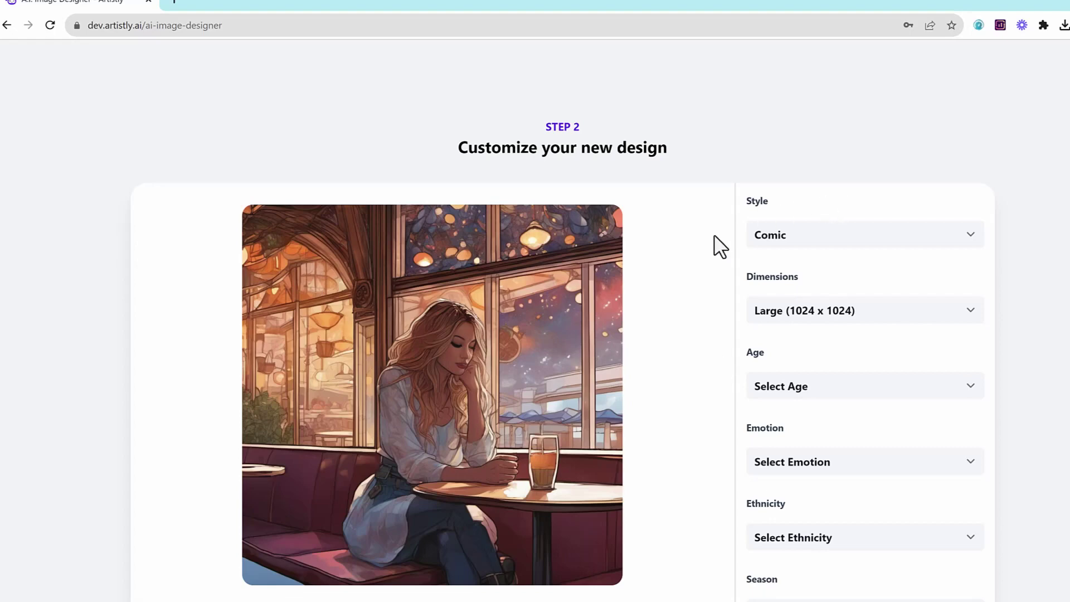
click(844, 243)
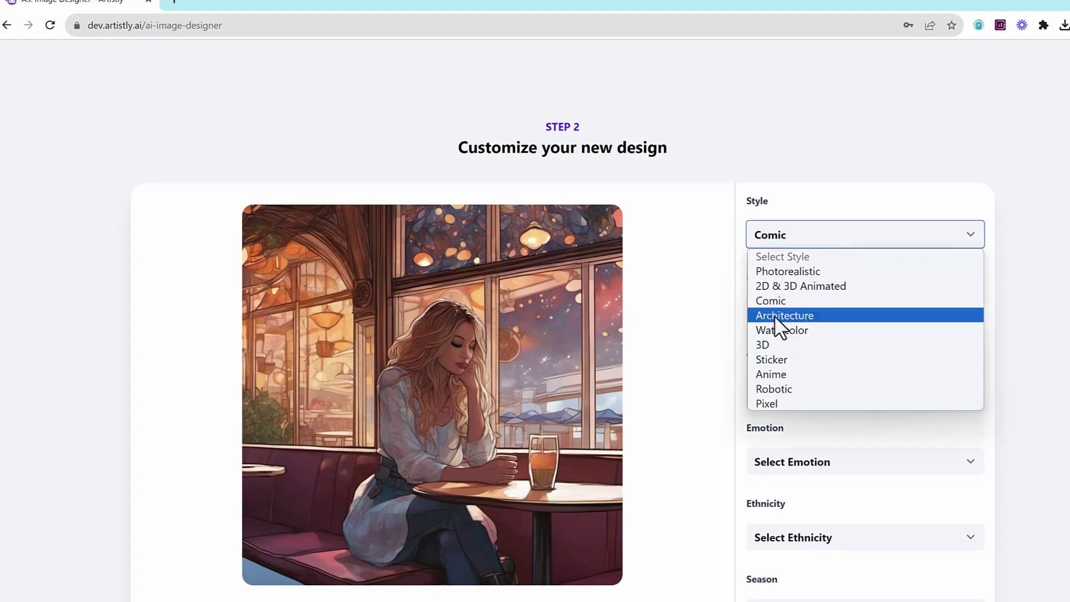
click(690, 256)
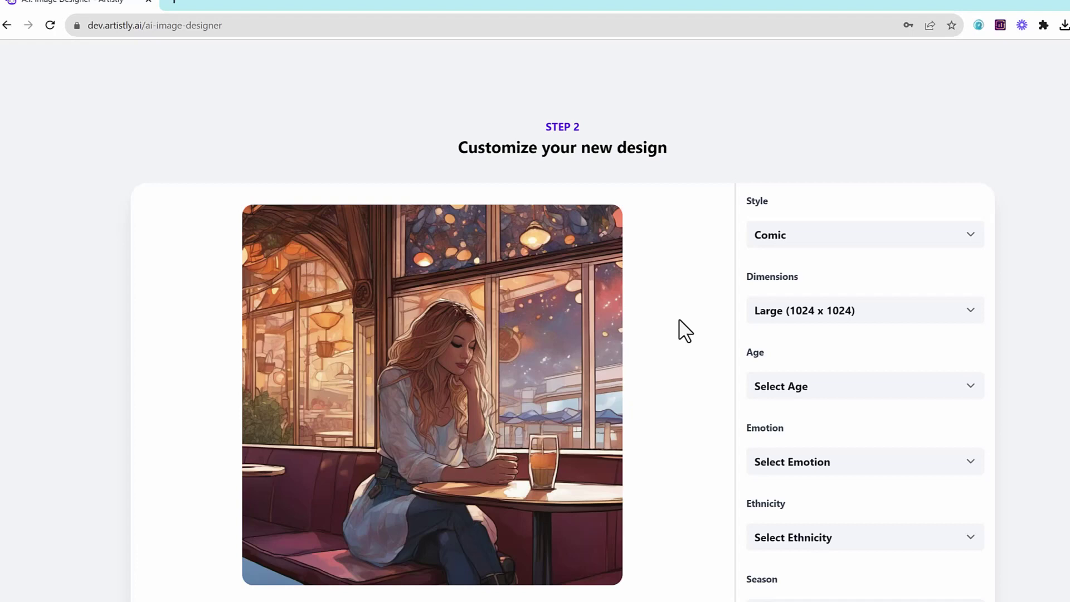
scroll(663, 317, up, 20)
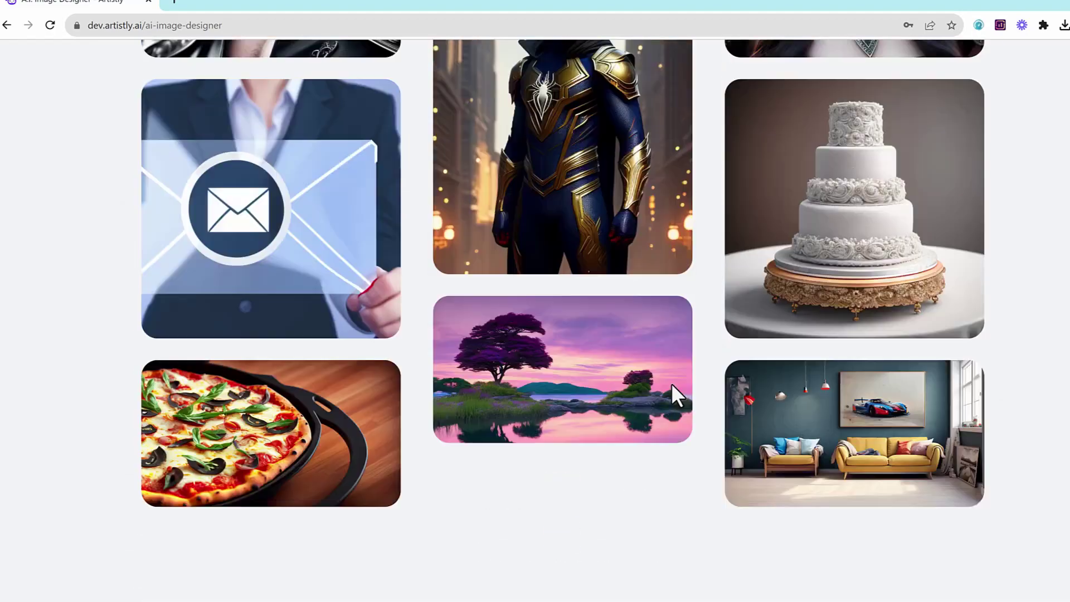
scroll(671, 405, up, 2)
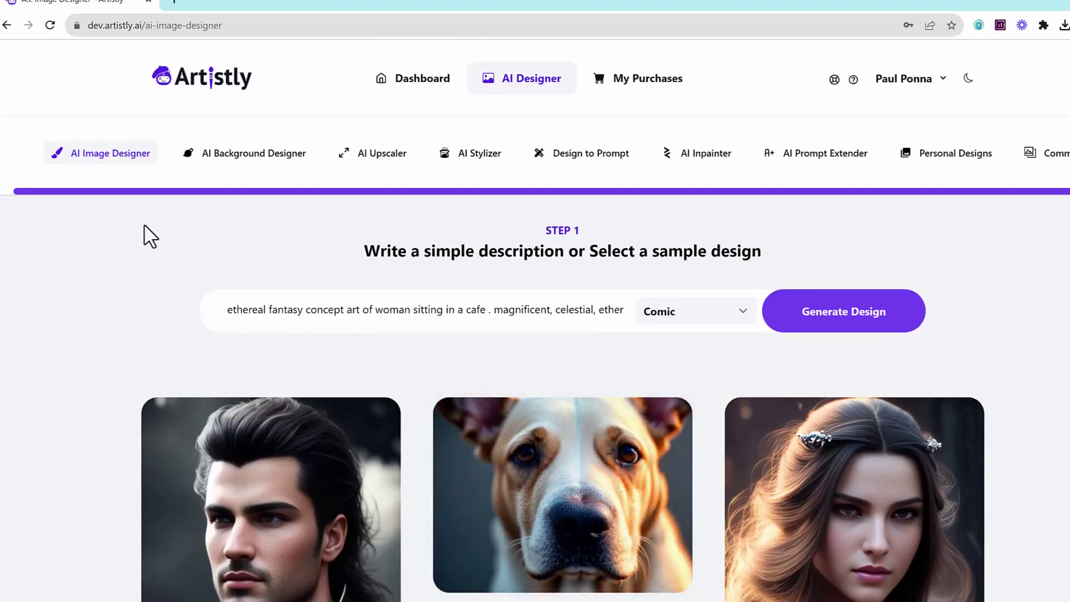